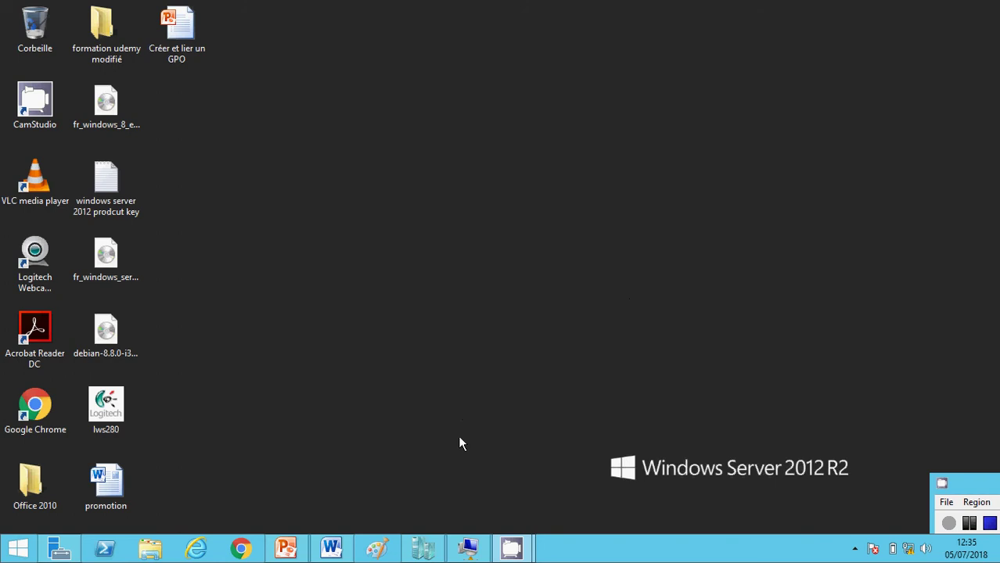
- Open the ADserver virtual machine window and sign in to the ECOLEIT administrator account with the account password
left_click(468, 547)
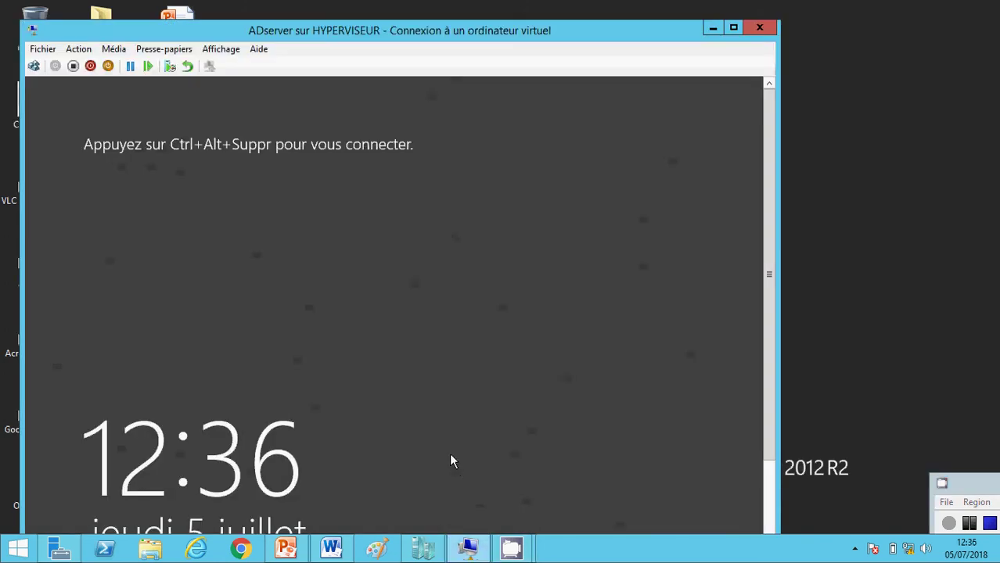
left_click(711, 29)
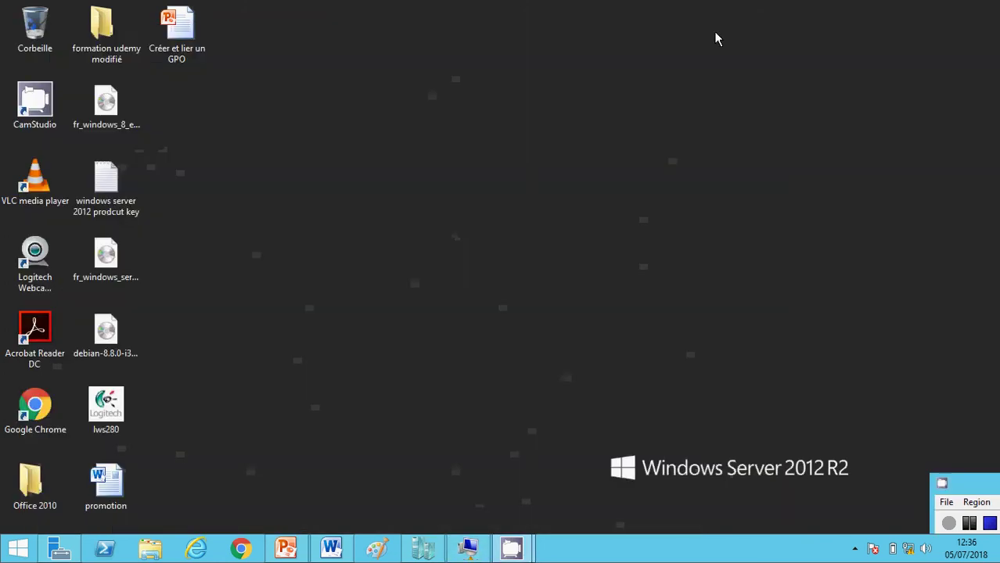
mouse_move(469, 555)
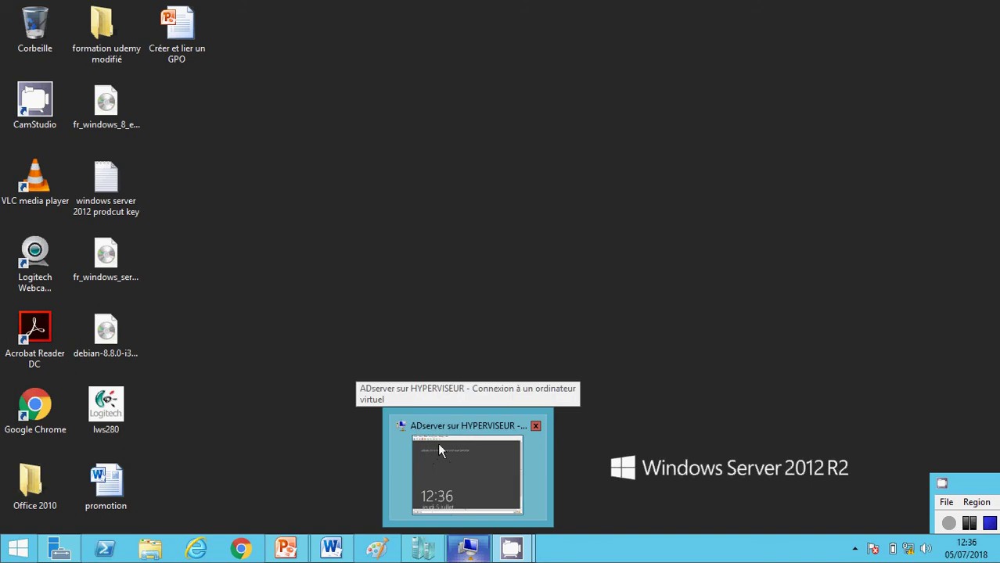
left_click(468, 468)
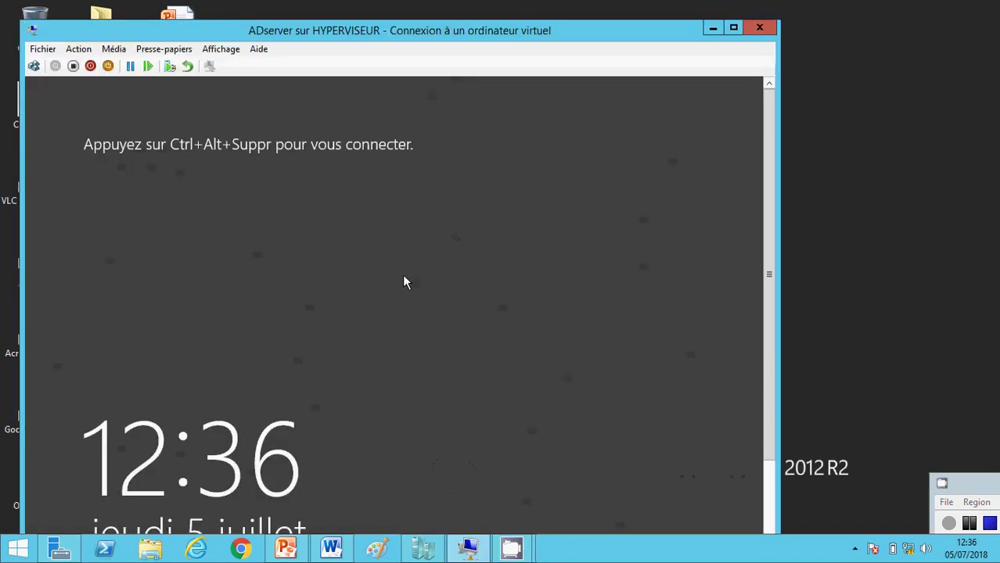
left_click(33, 66)
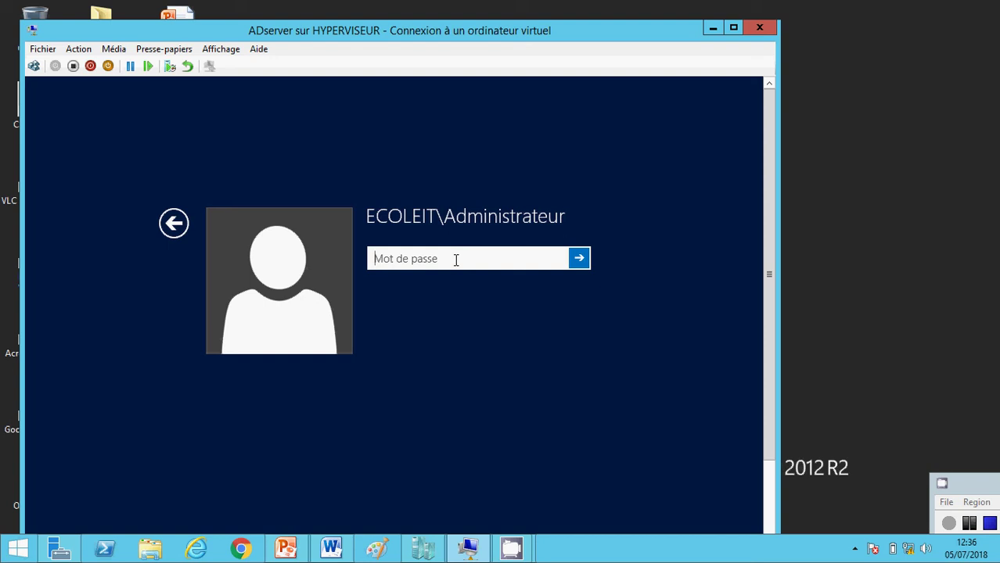
type("•••••••••")
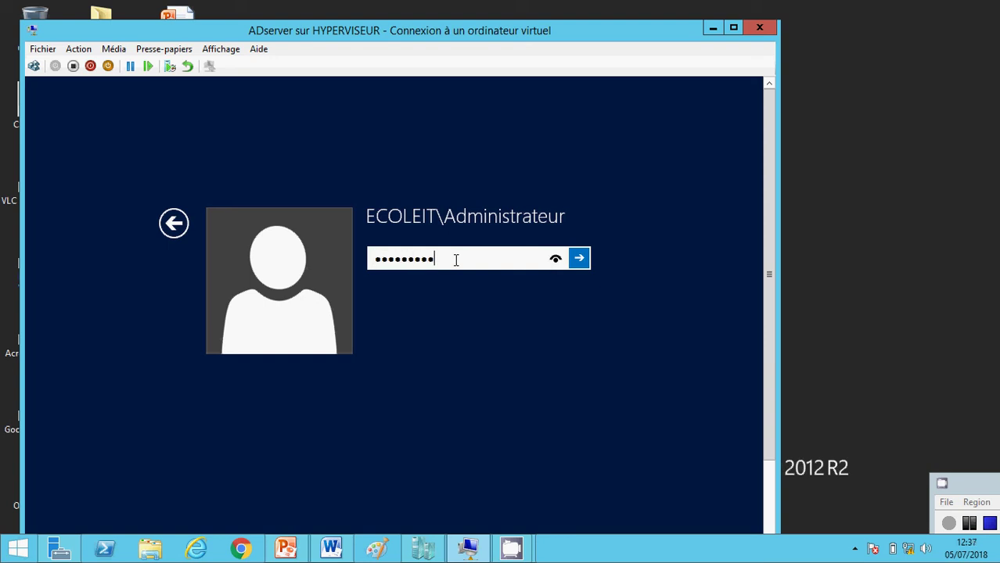
key("Return")
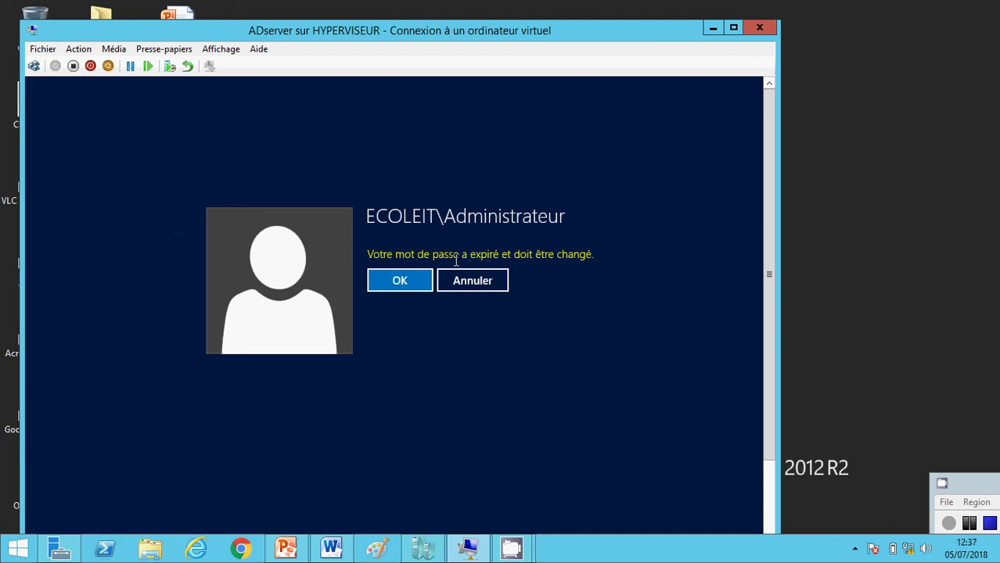
- Replace the administrator account's expired password by entering and confirming a new password
left_click(415, 283)
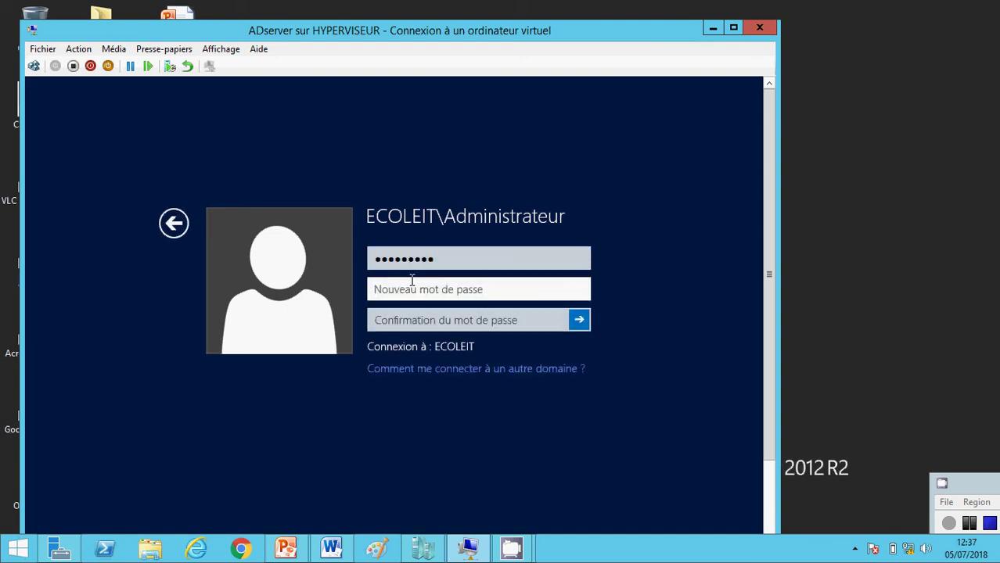
type("•••••••••••")
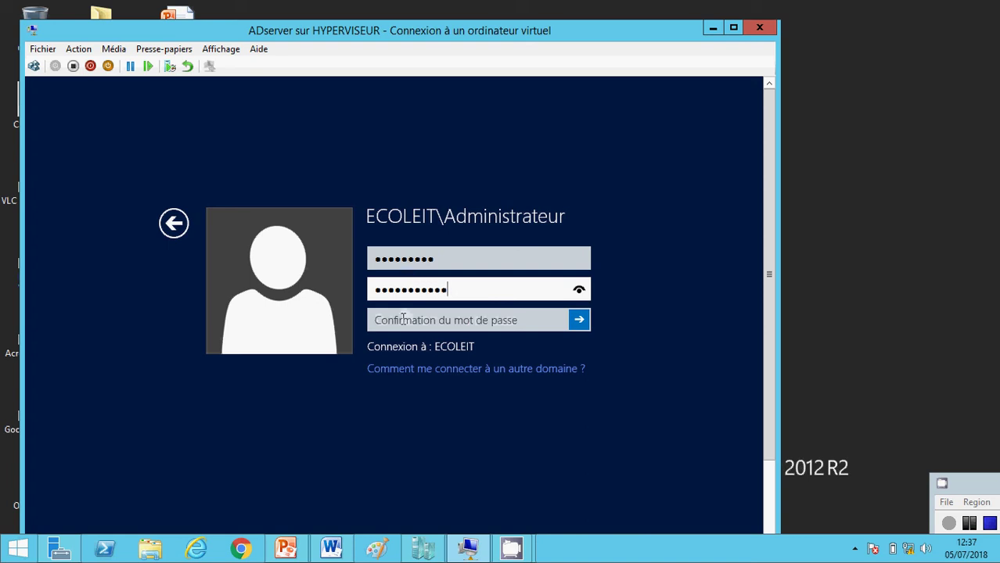
left_click(403, 319)
type("••")
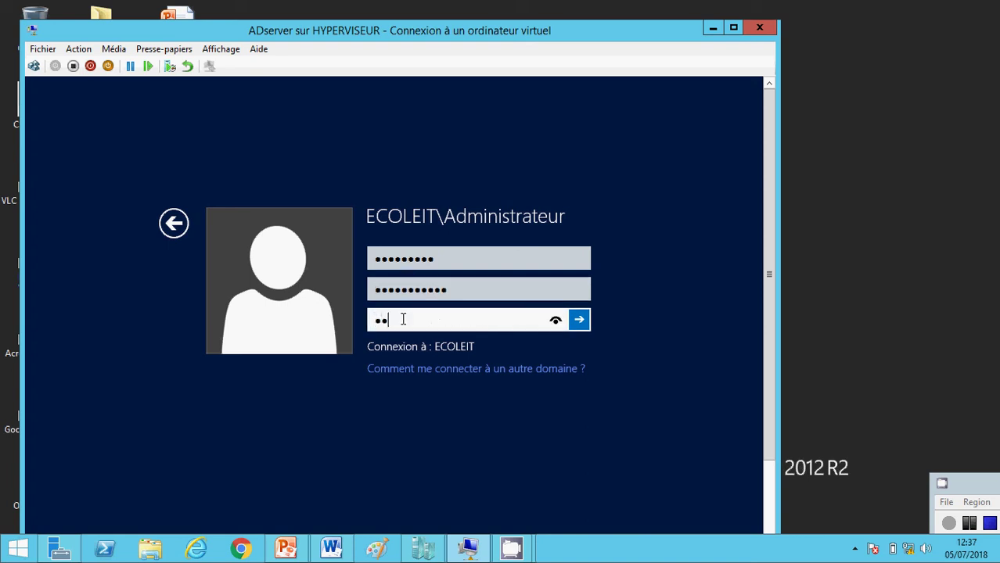
type("•••••••••")
key("Return")
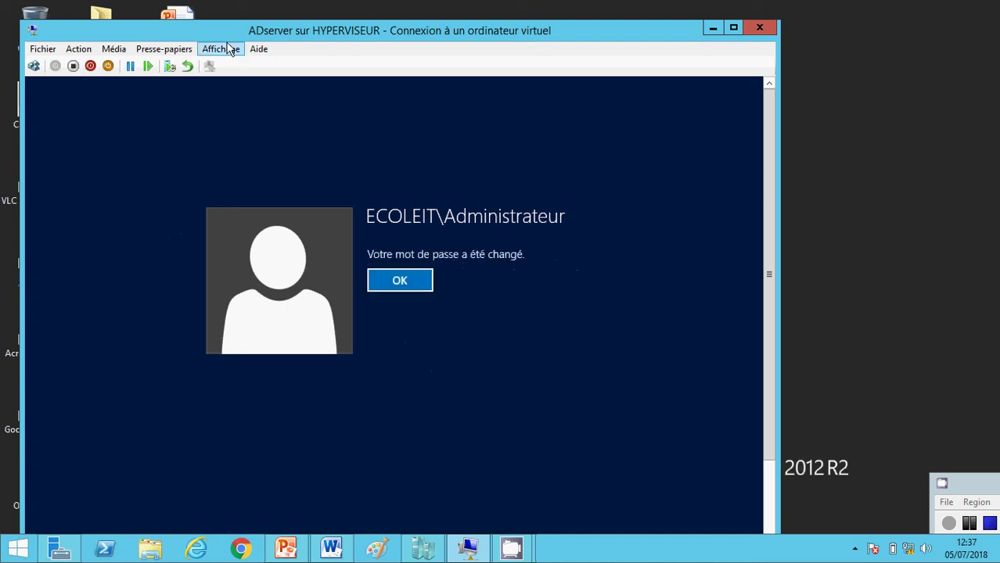
left_click(397, 281)
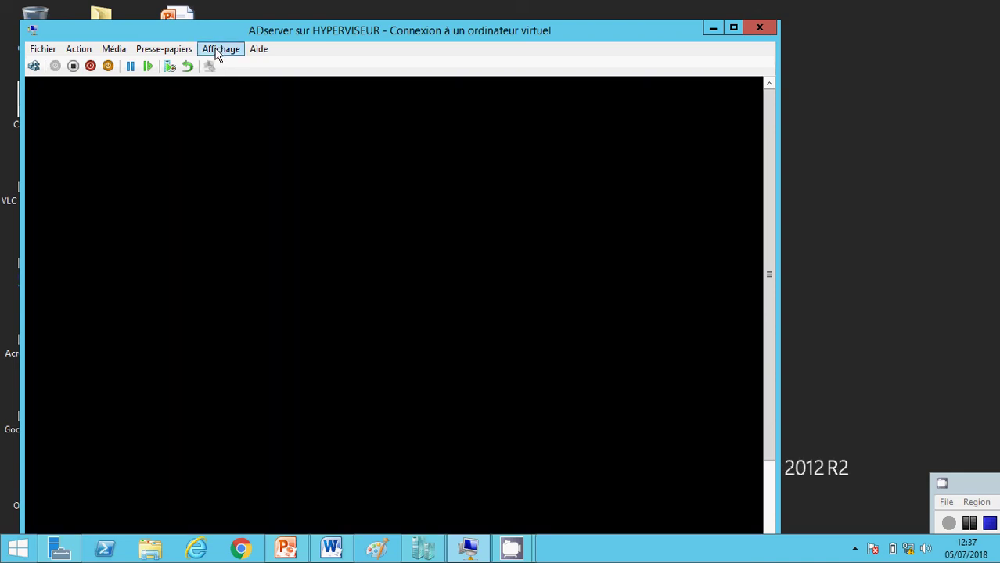
- Show the virtual machine in full screen and open the Gestion des stratégies de groupe console in front of the server manager
left_click(219, 50)
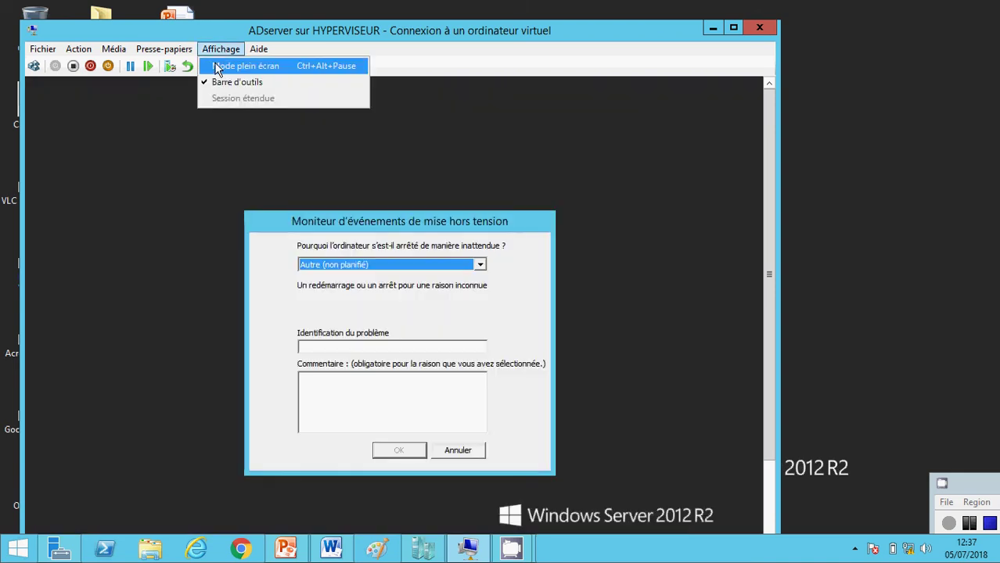
left_click(216, 66)
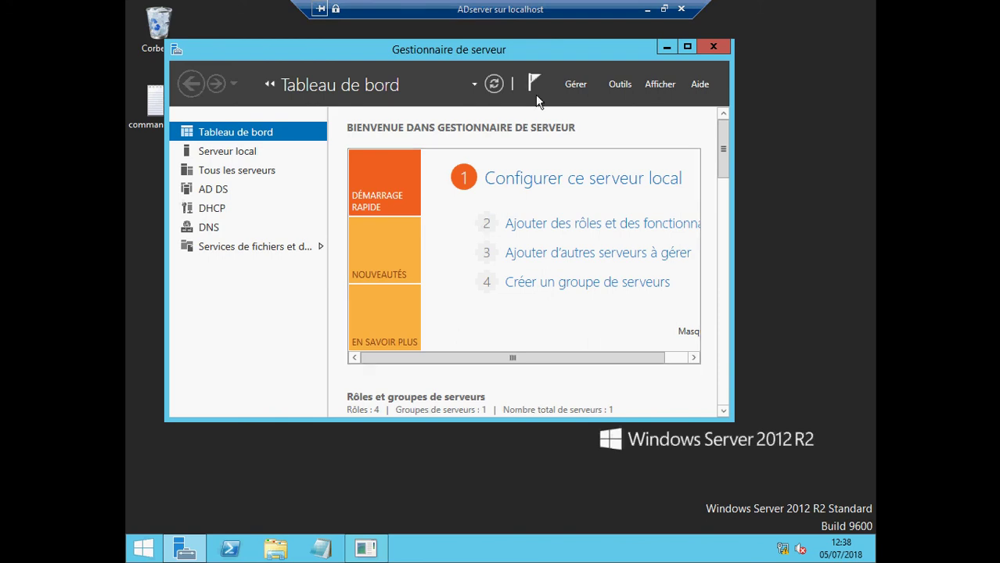
left_click(617, 84)
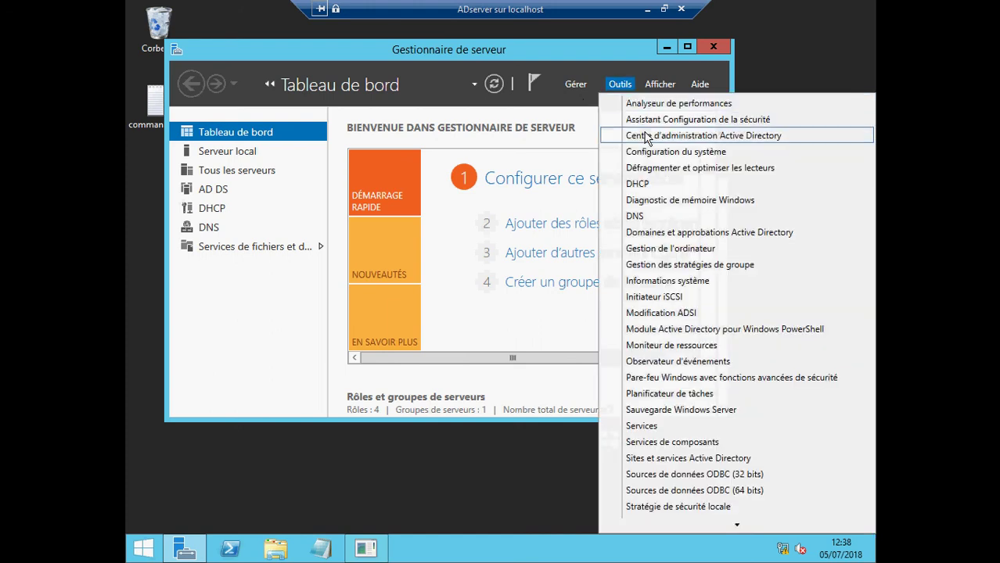
left_click(663, 266)
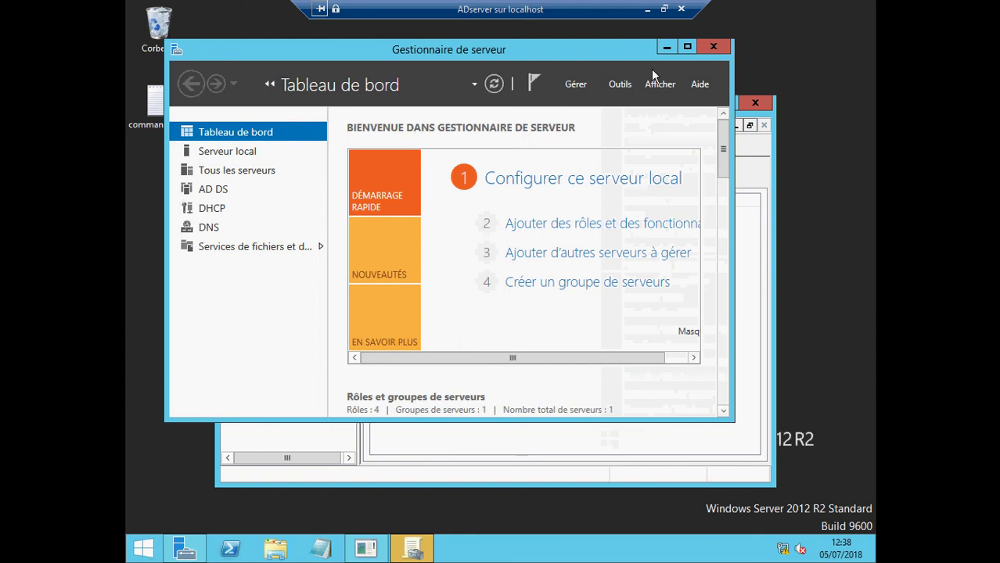
left_click(666, 49)
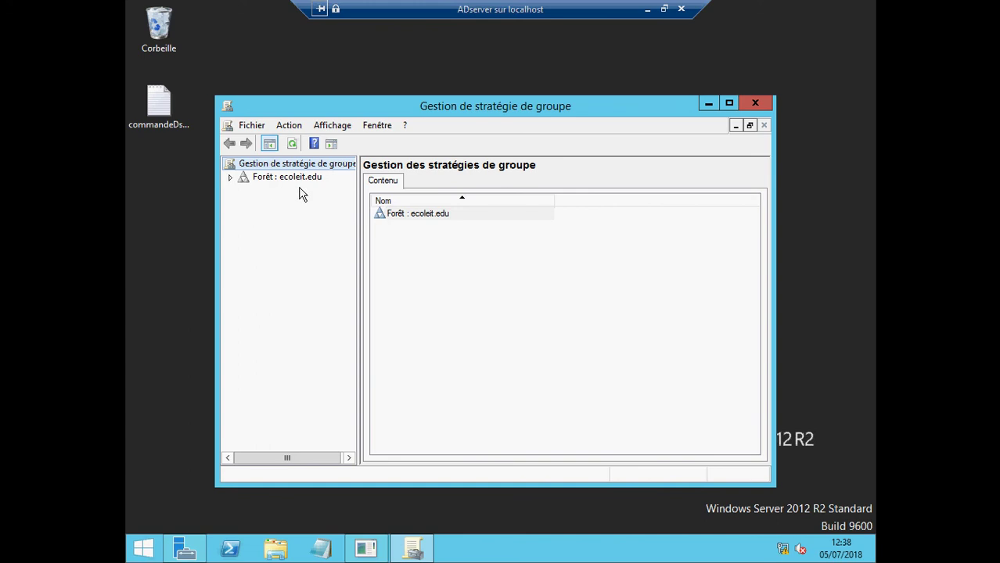
- Expand the ecoleit.edu forest and domain down to the contents of its Objets de stratégie de groupe container
left_click(230, 178)
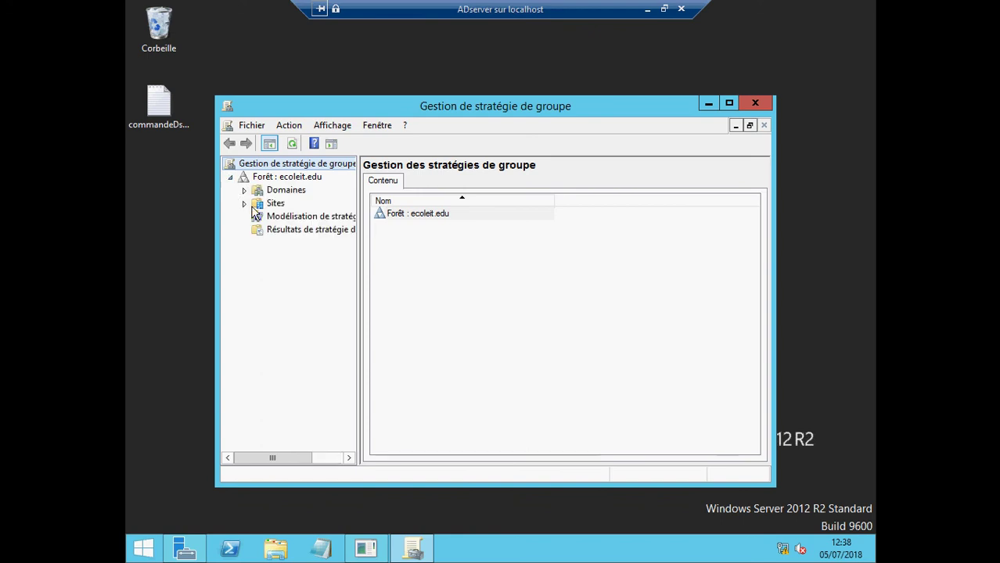
left_click(244, 192)
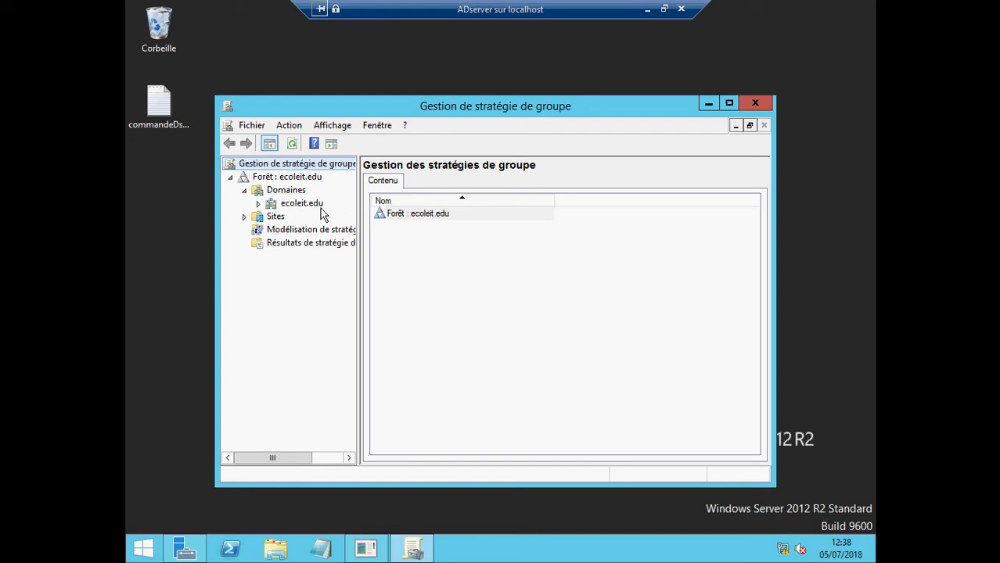
left_click(259, 204)
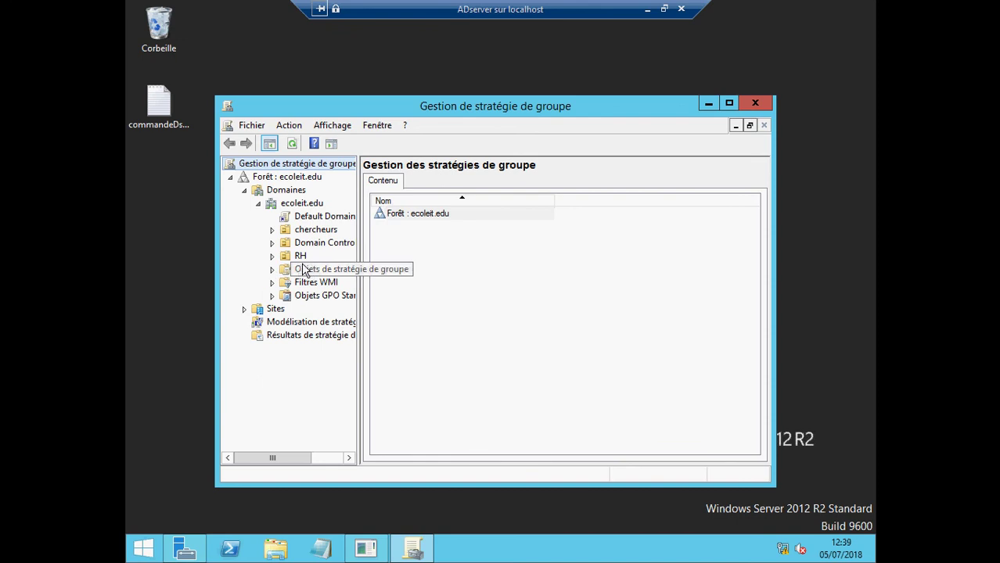
left_click(273, 269)
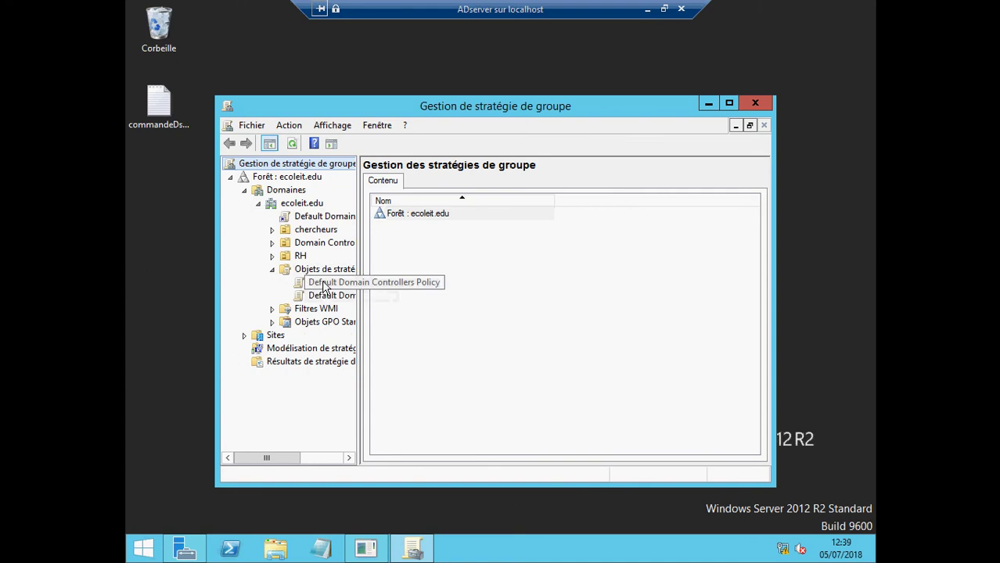
- Create a new GPO named "ma strategie de securite" in the Objets de stratégie de groupe container, with no Starter GPO source
right_click(324, 271)
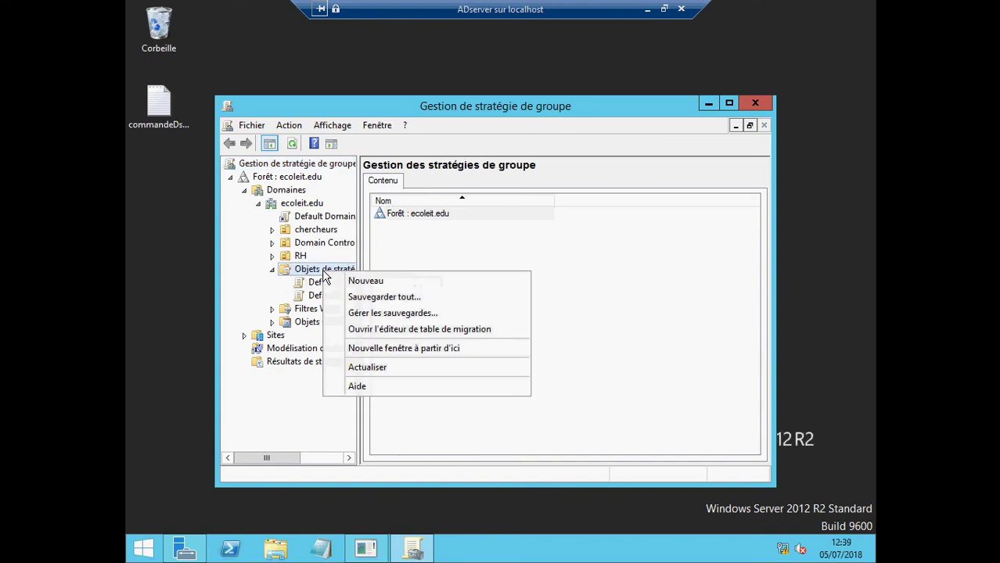
left_click(350, 283)
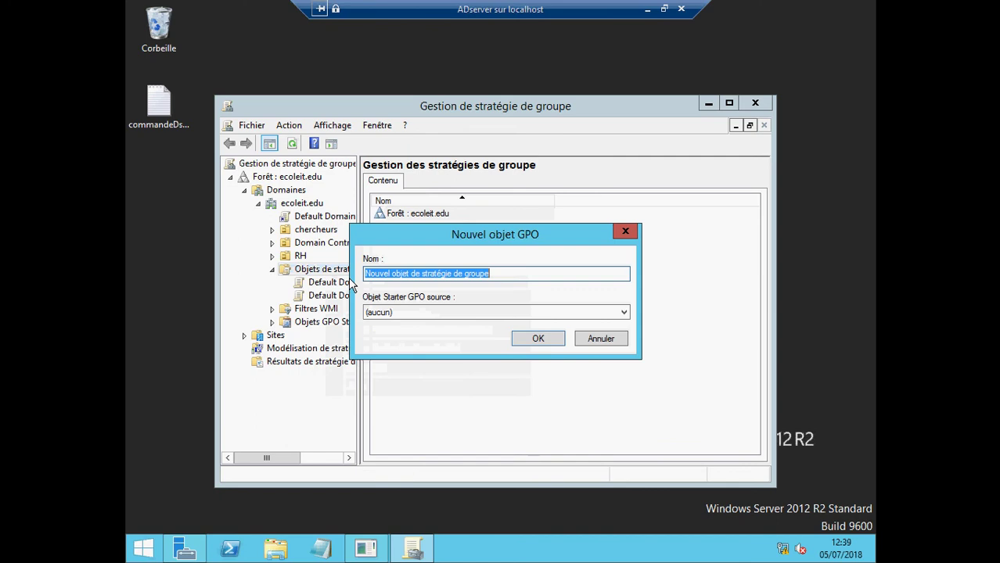
key("BackSpace")
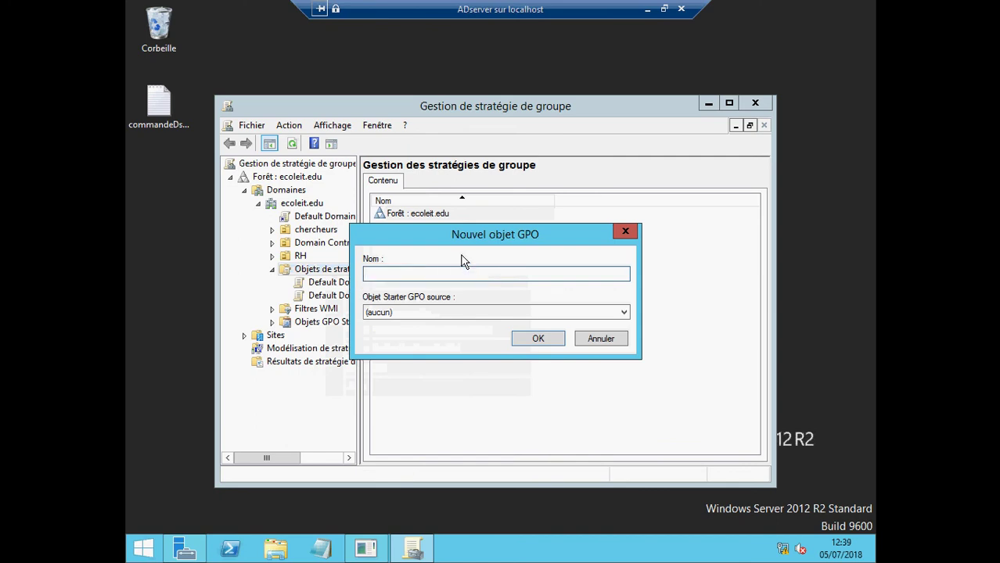
type("mo")
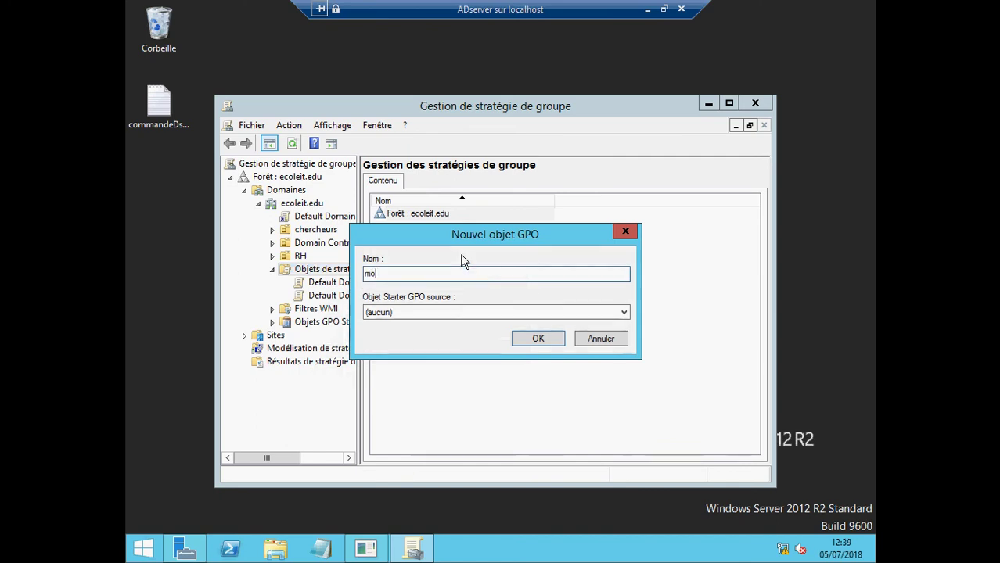
type("n objet test")
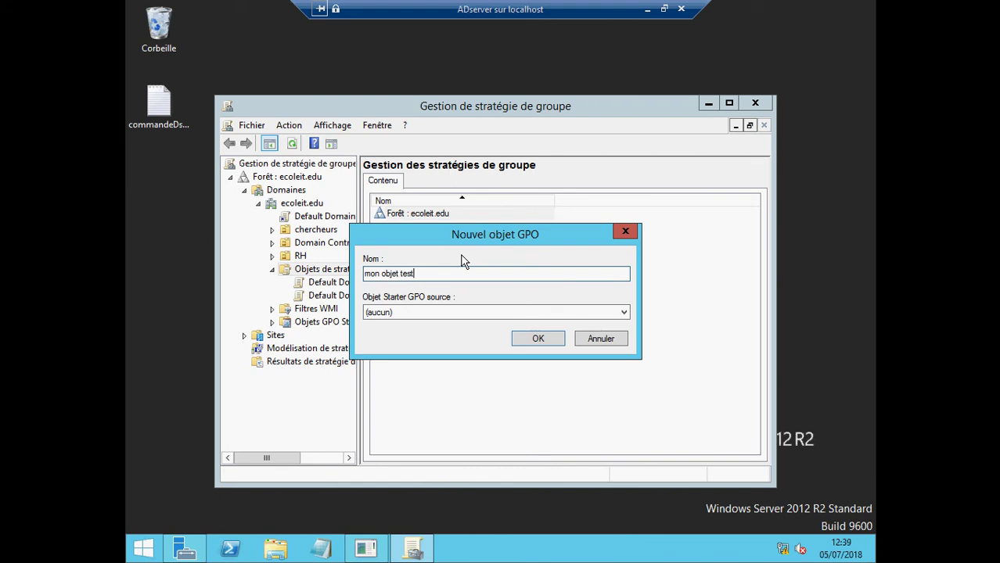
key("BackSpace")
key("BackSpace")
key("BackSpace")
key("BackSpace")
key("BackSpace")
key("BackSpace")
key("BackSpace")
key("BackSpace")
key("BackSpace")
key("BackSpace")
key("BackSpace")
key("BackSpace")
key("BackSpace")
key("BackSpace")
type("ma strategie de securite")
left_click(537, 339)
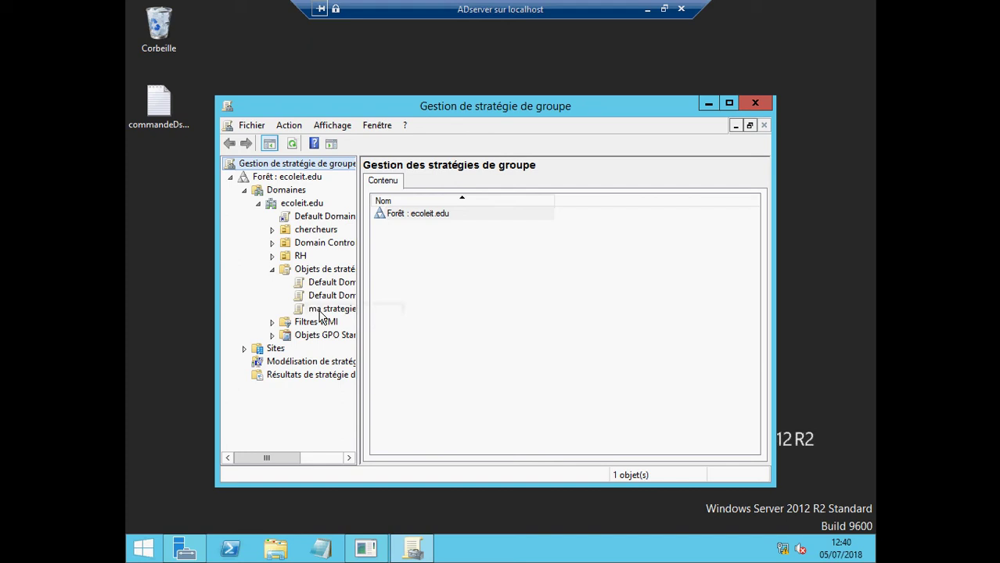
right_click(319, 311)
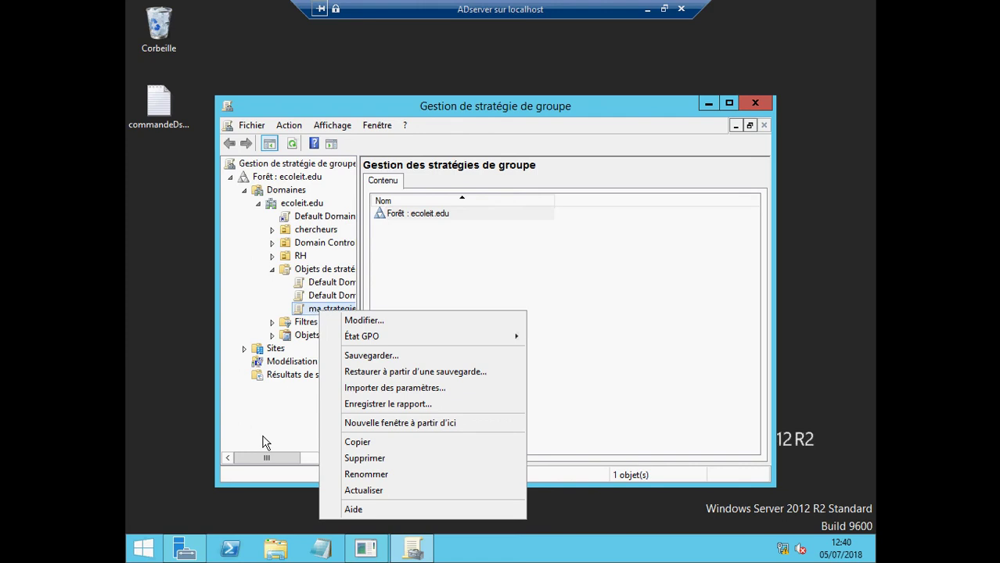
left_click(284, 389)
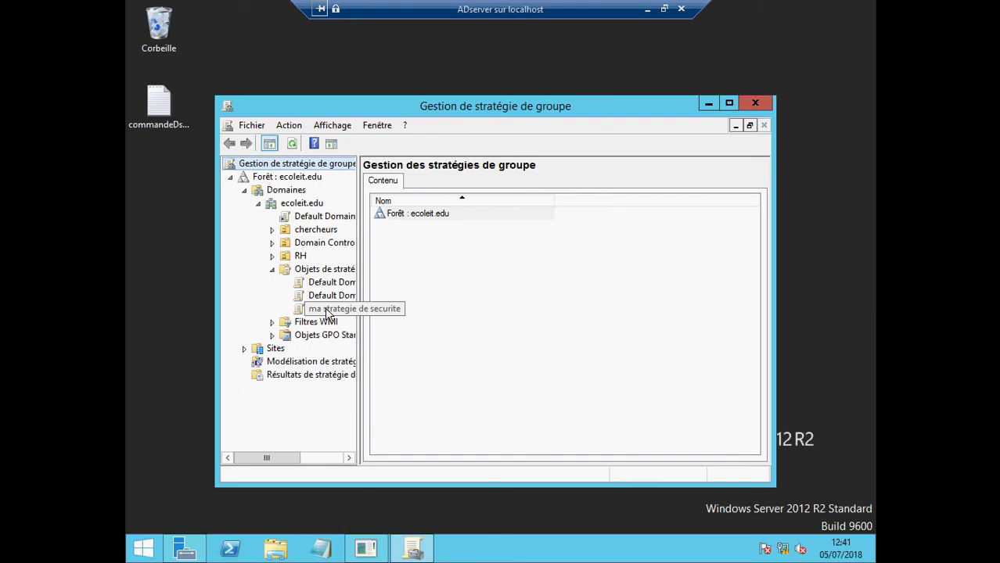
- Link the existing GPO "ma strategie de securite" to the ecoleit.edu domain and display the new link's scope settings
right_click(305, 208)
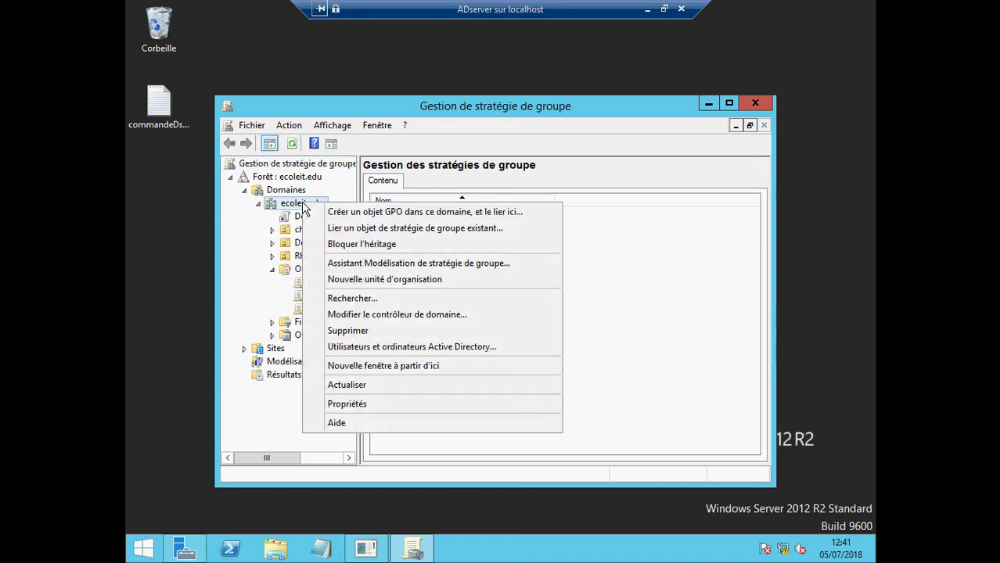
left_click(359, 229)
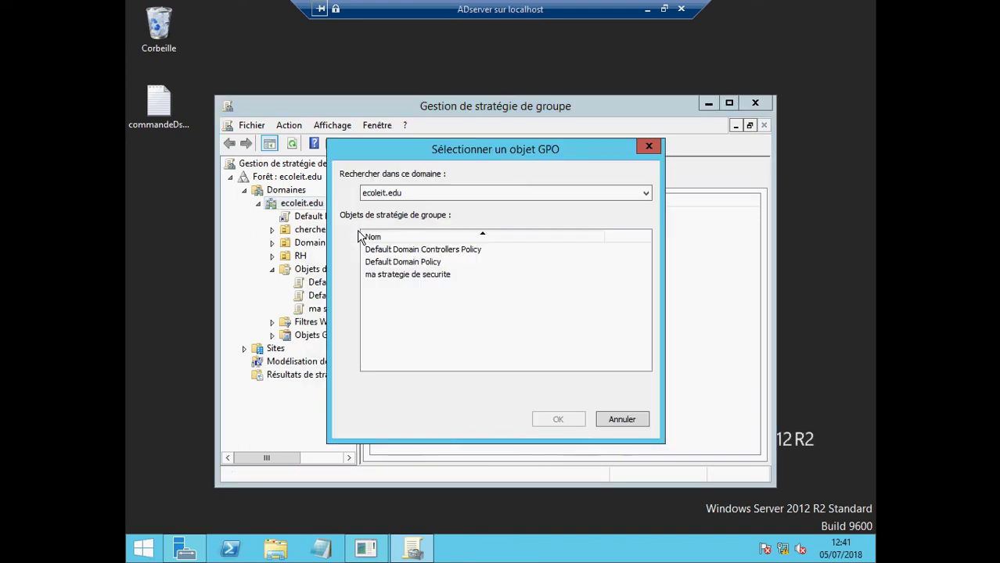
left_click(398, 276)
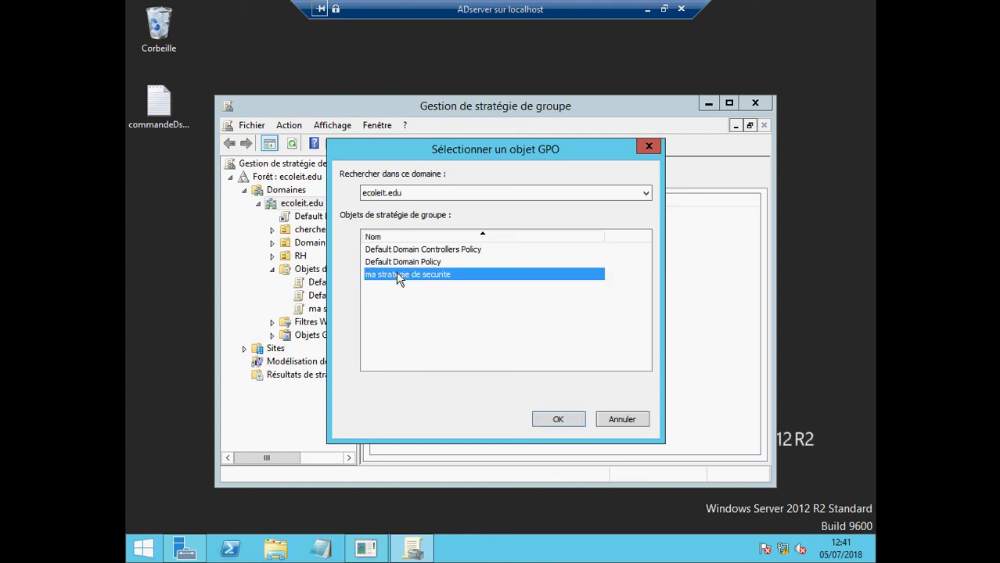
left_click(558, 418)
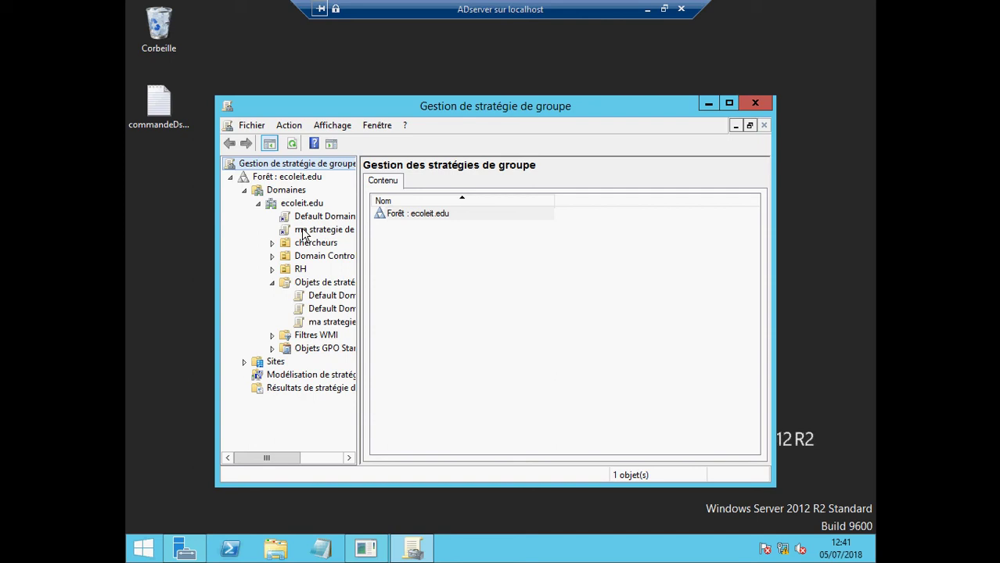
left_click(302, 230)
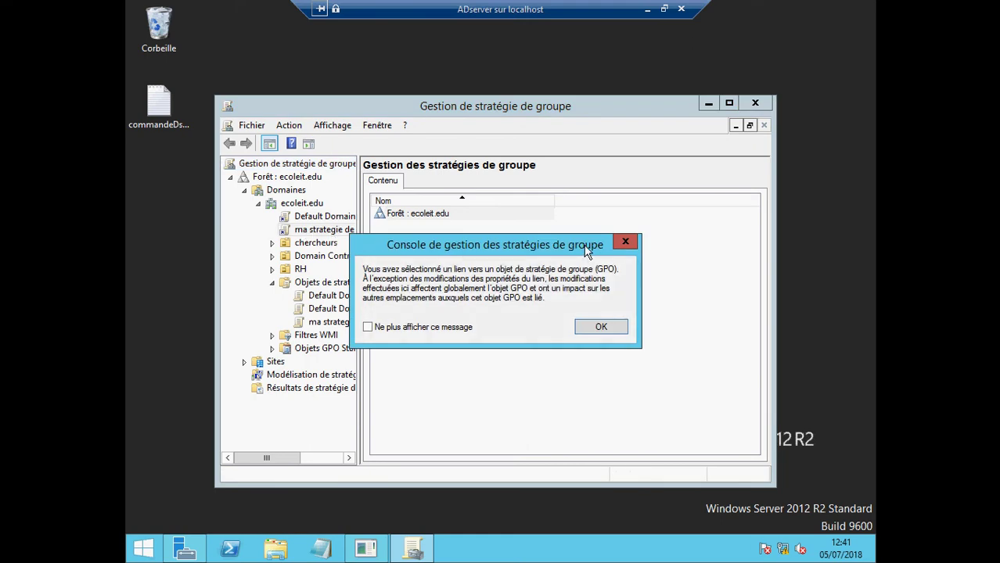
left_click(624, 242)
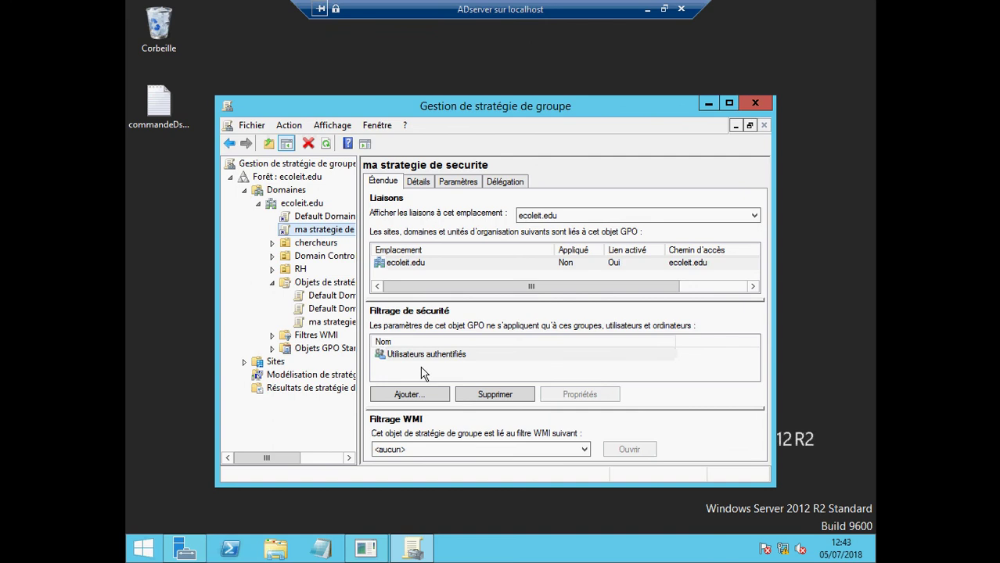
- Minimize the group policy console without adding a security filter entry, and dismiss the unexpected shutdown dialog without giving a reason
left_click(415, 396)
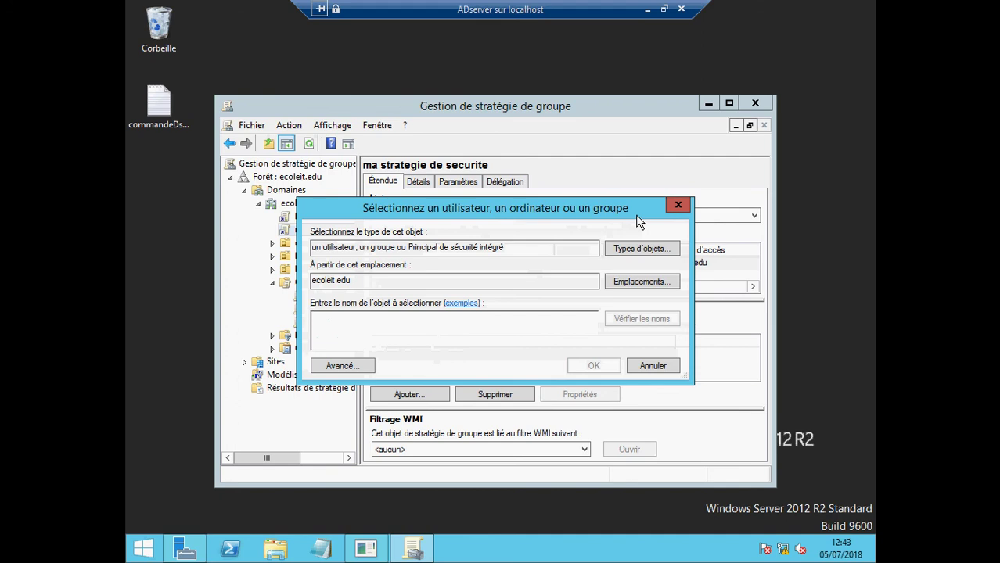
left_click(677, 205)
left_click(706, 105)
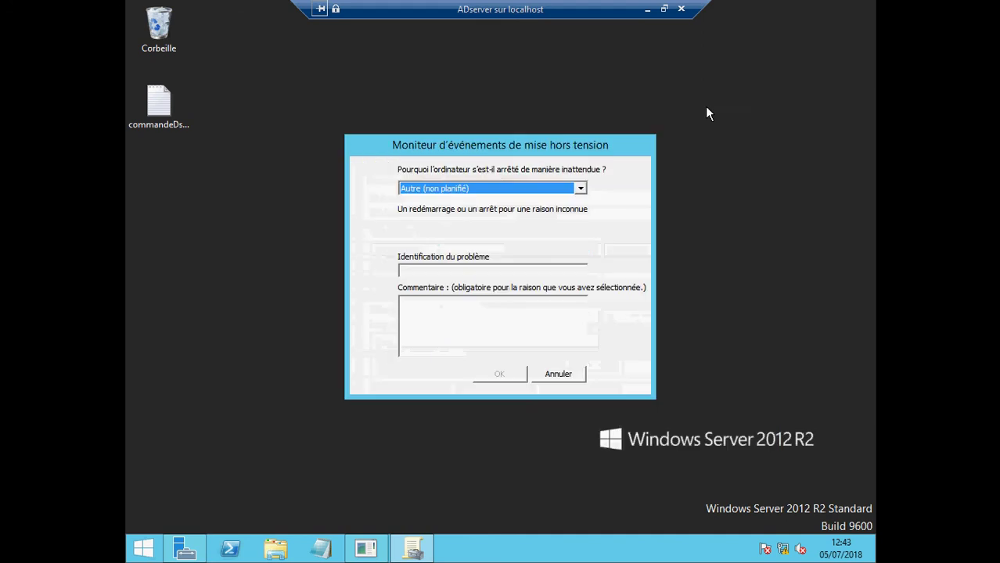
left_click(549, 379)
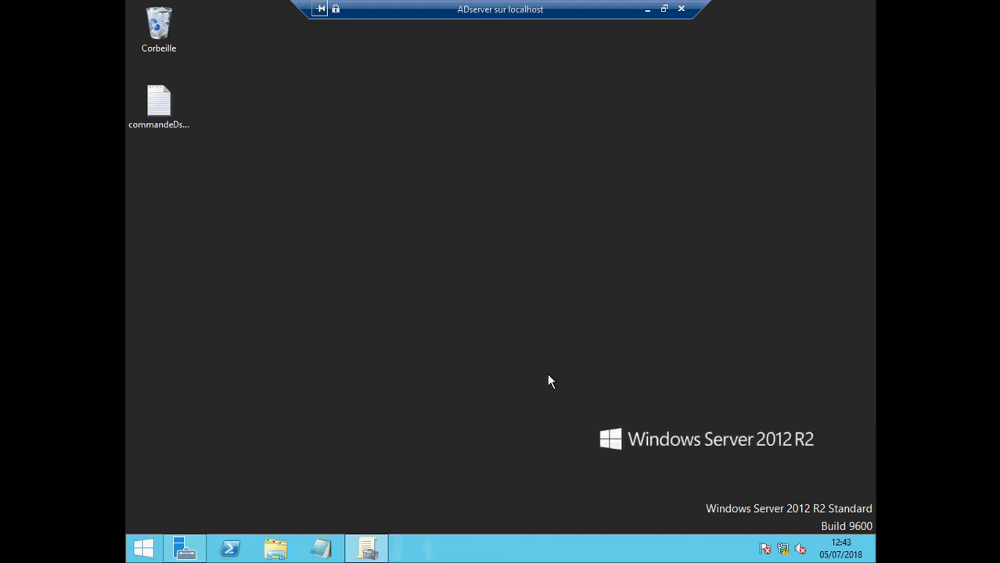
- Open Utilisateurs et ordinateurs Active Directory to view the groups in ecoleit.edu's Users container, and minimize it and the server manager
left_click(185, 549)
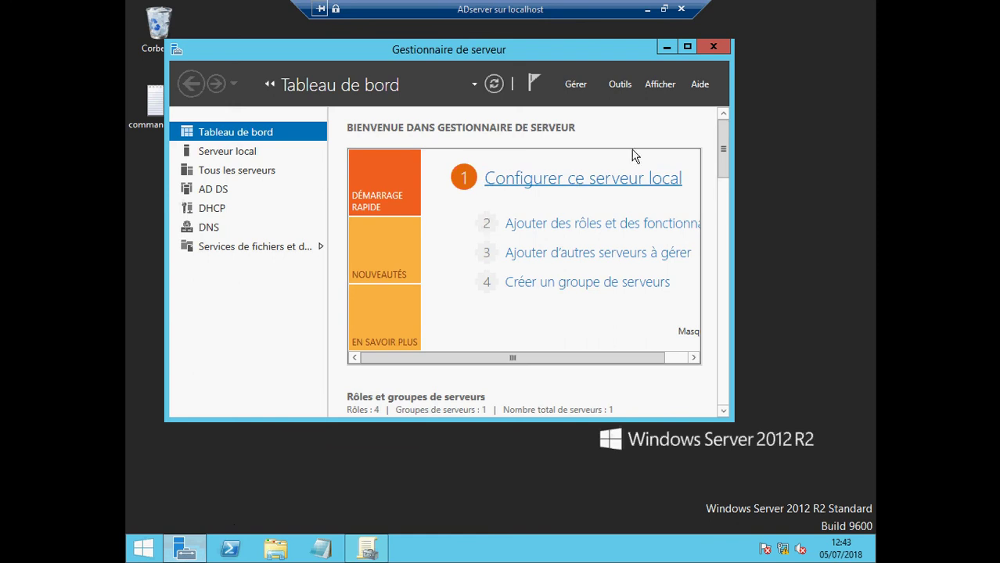
left_click(618, 84)
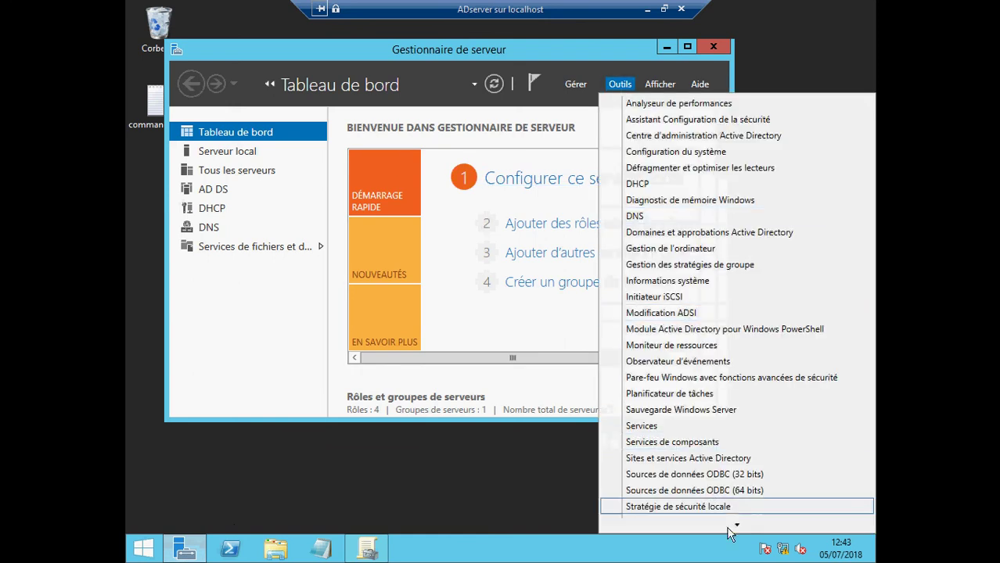
mouse_move(729, 527)
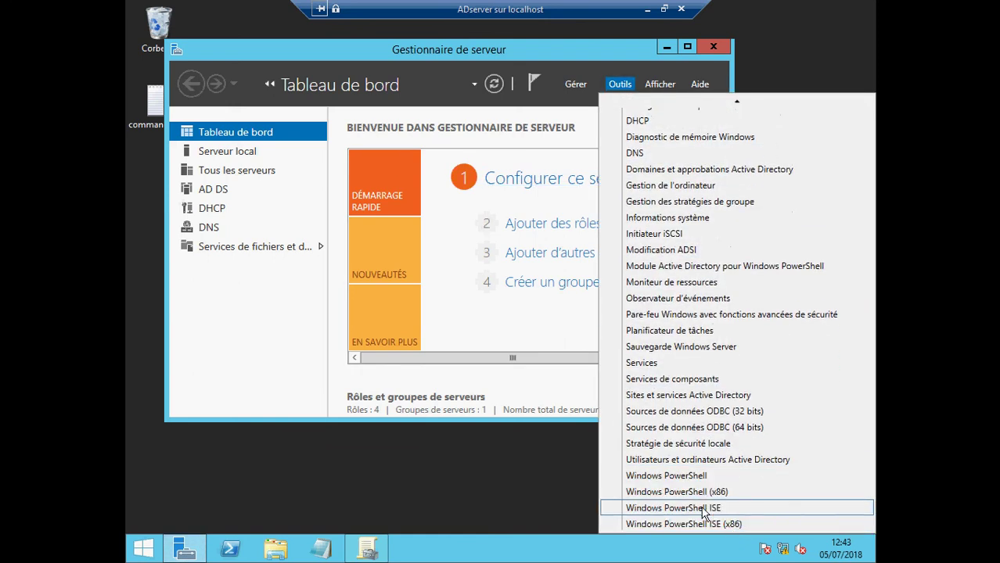
left_click(686, 460)
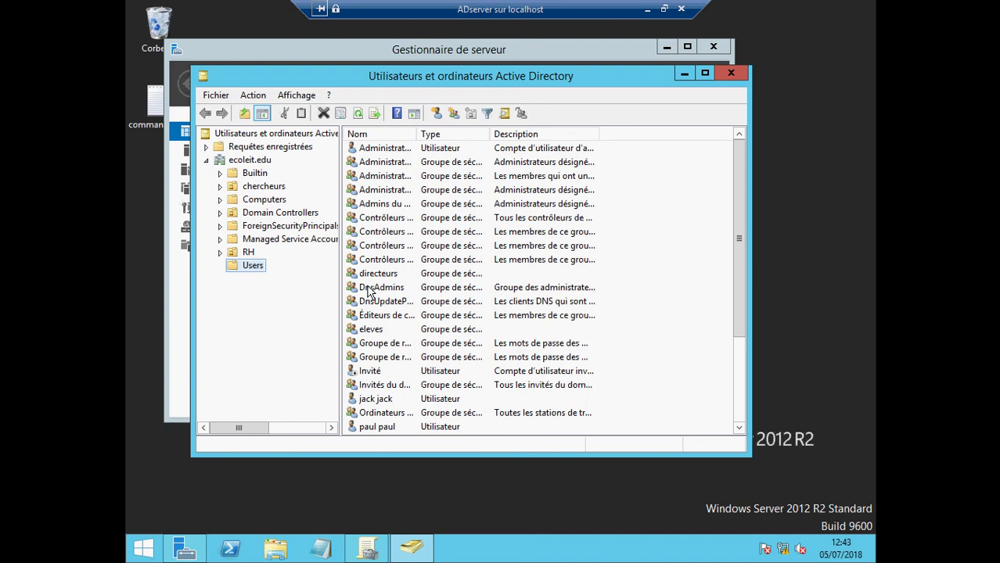
left_click(684, 73)
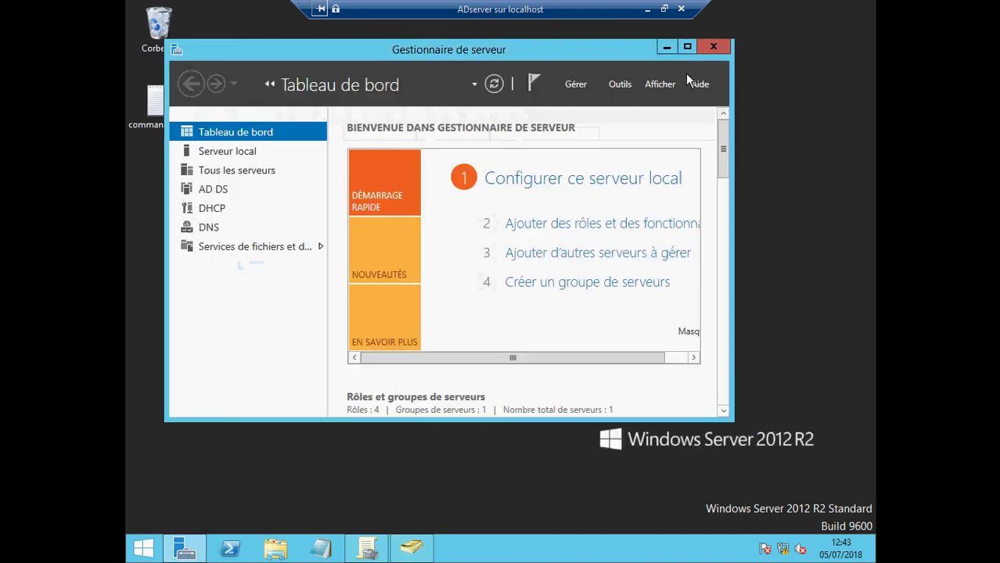
left_click(665, 47)
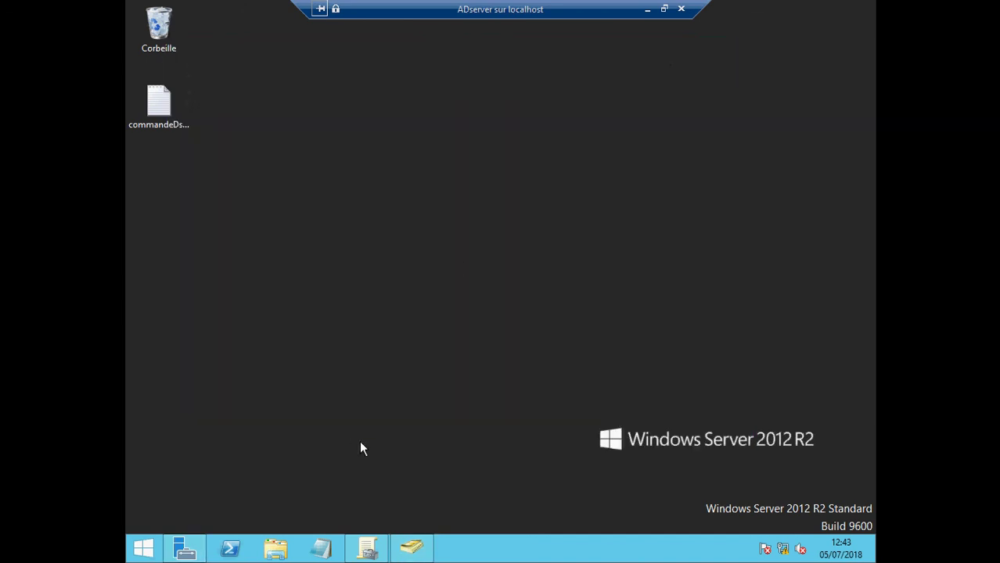
- Restore the group policy console and add the "directeurs" group to the security filtering of "ma strategie de securite"
left_click(366, 549)
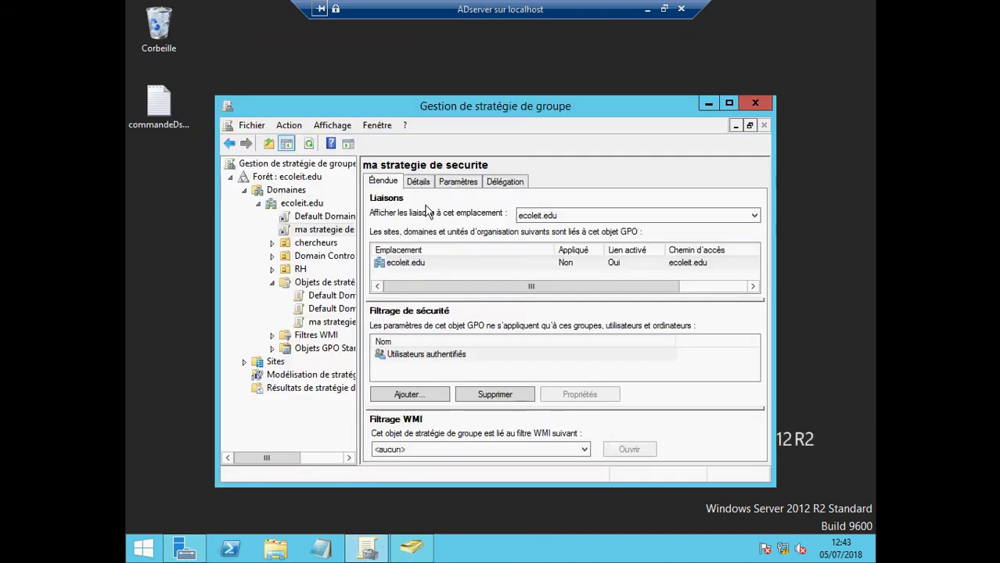
left_click(407, 395)
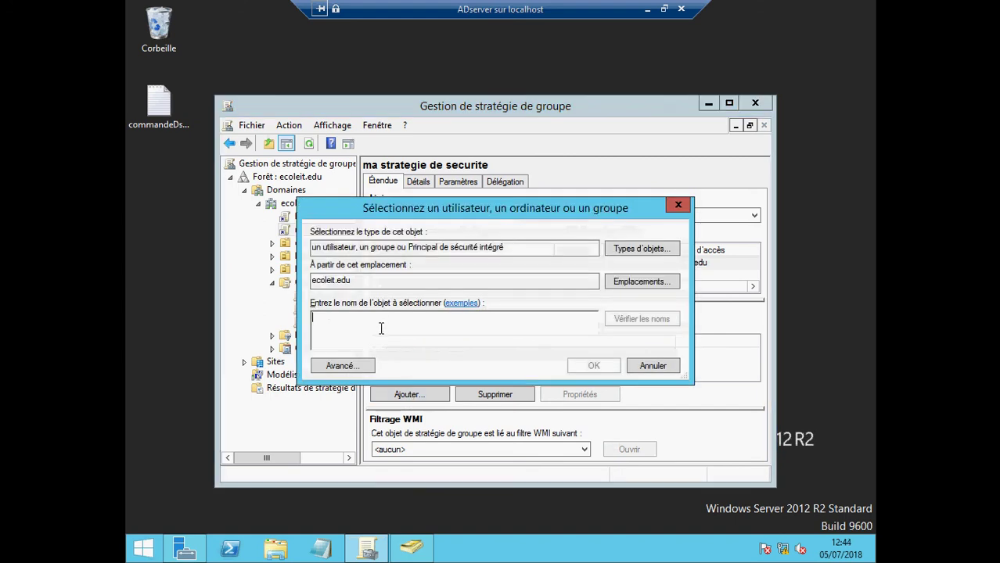
type("directe")
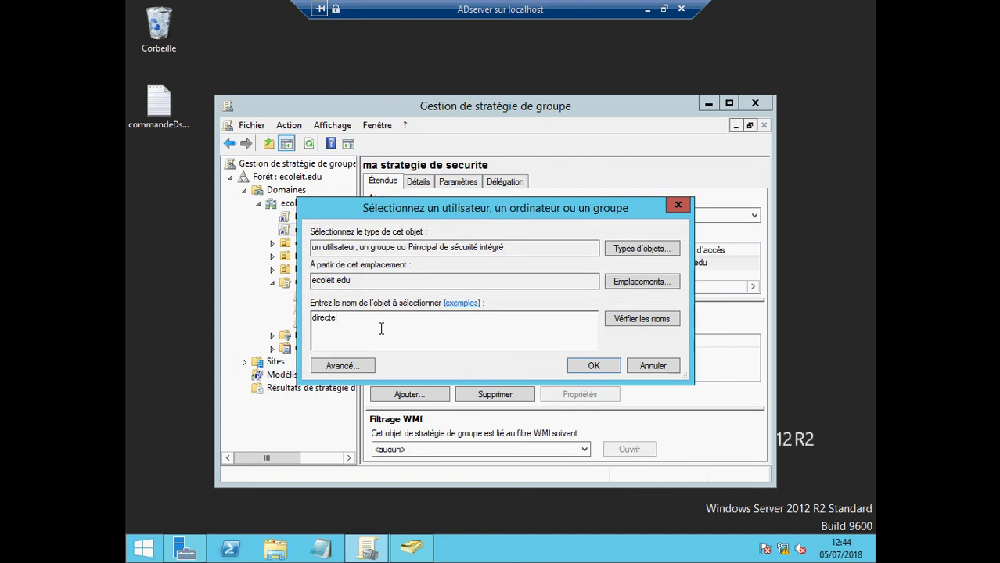
type("urs")
left_click(604, 366)
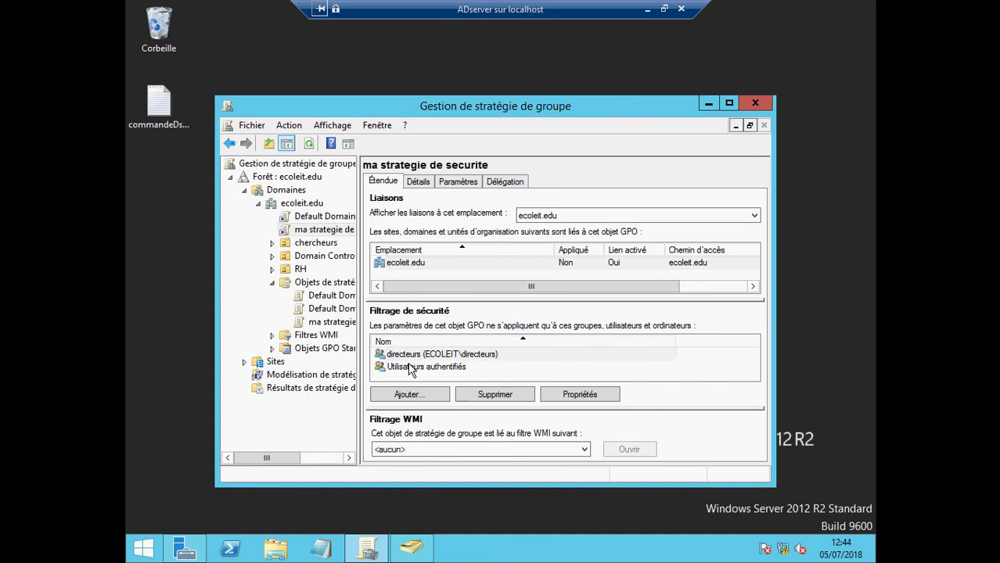
- Remove Utilisateurs authentifiés from the security filtering of "ma strategie de securite"
left_click(410, 367)
left_click(493, 399)
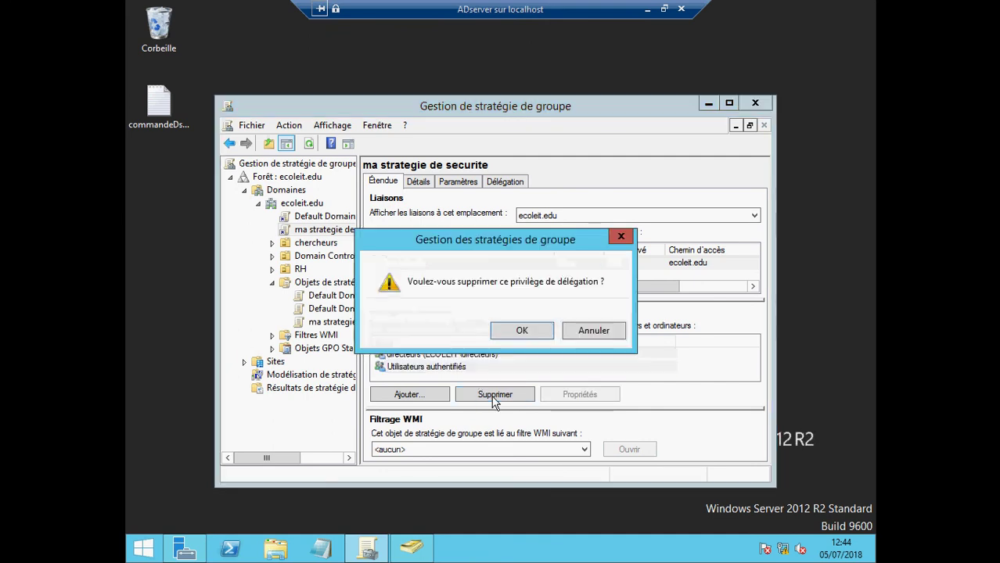
left_click(521, 331)
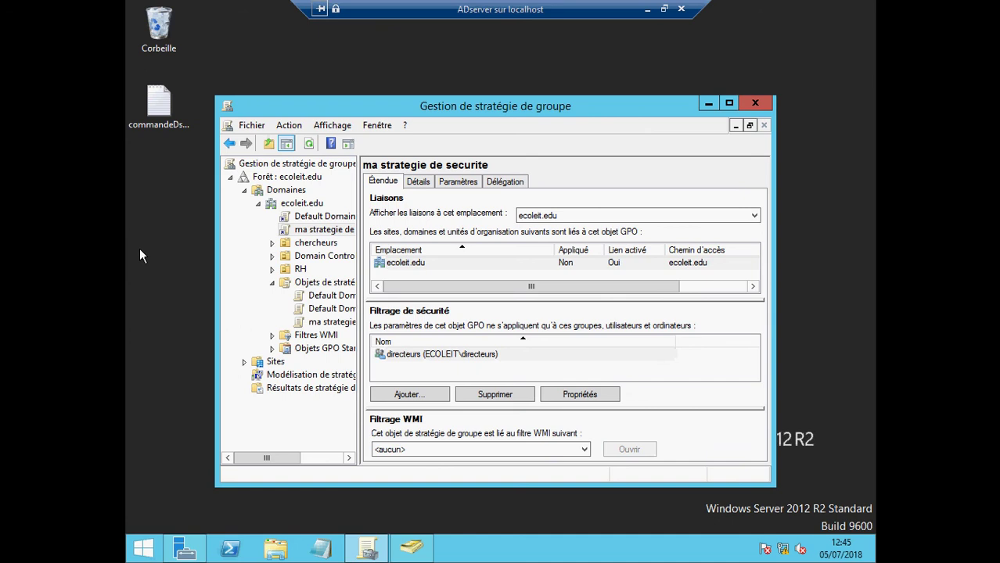
- Create a GPO named "deploiement software" linked to the RH organizational unit, with no Starter GPO source
left_click(272, 270)
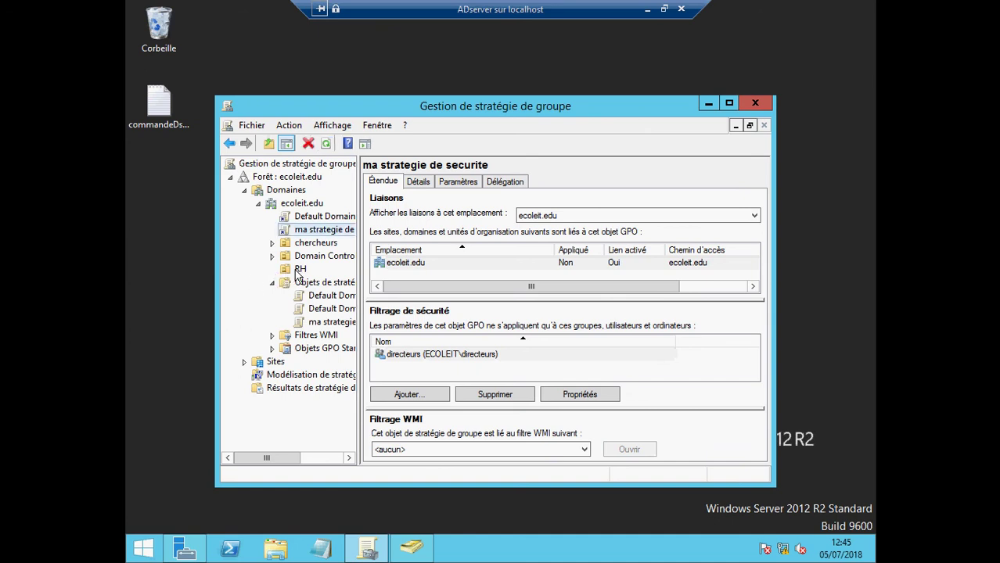
right_click(298, 277)
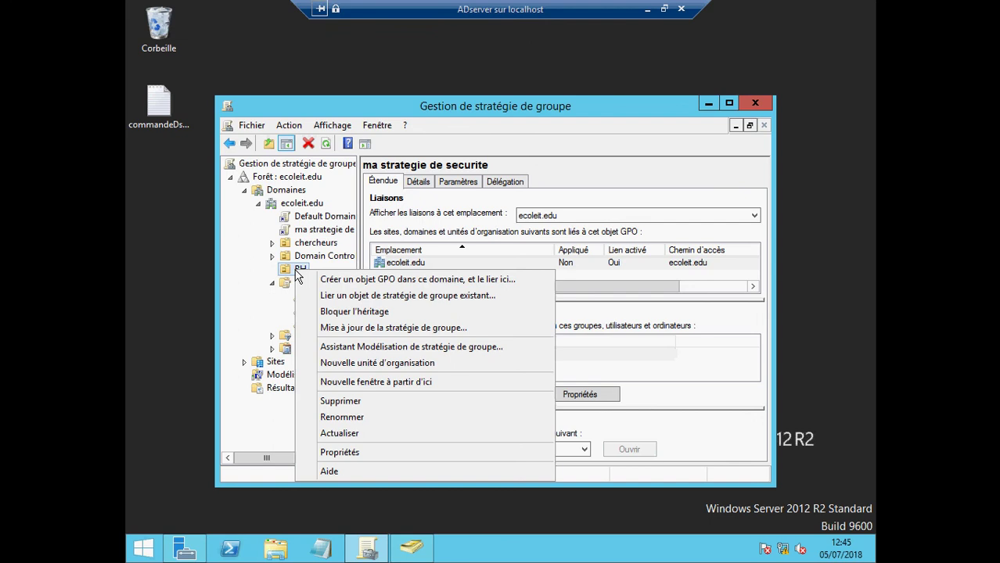
left_click(345, 281)
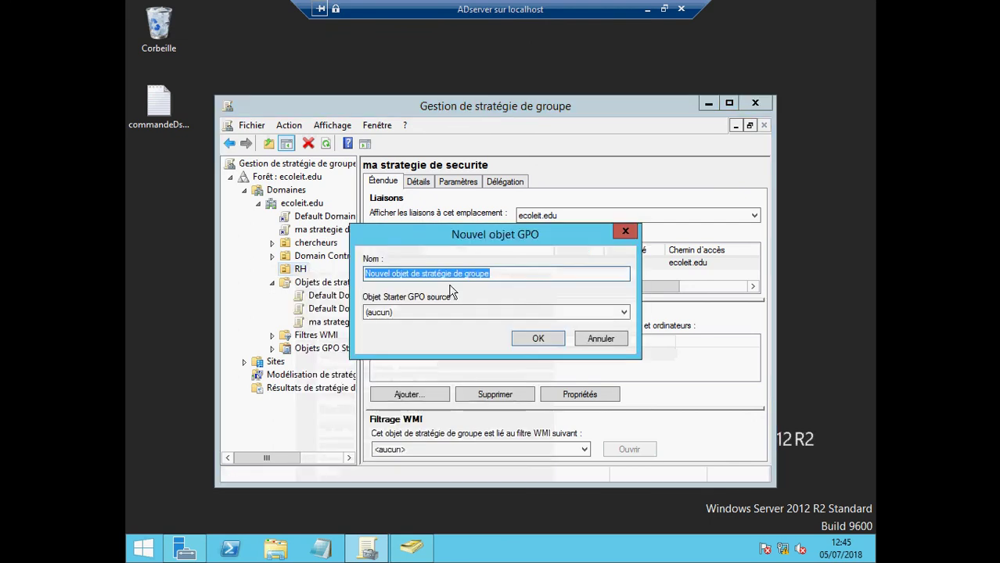
key("BackSpace")
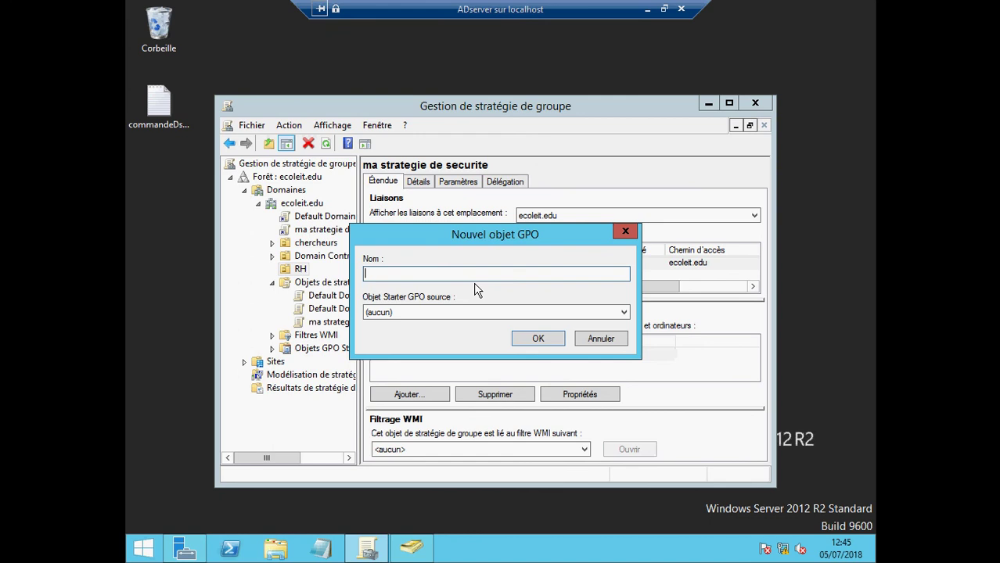
type("deploiement software")
left_click(540, 340)
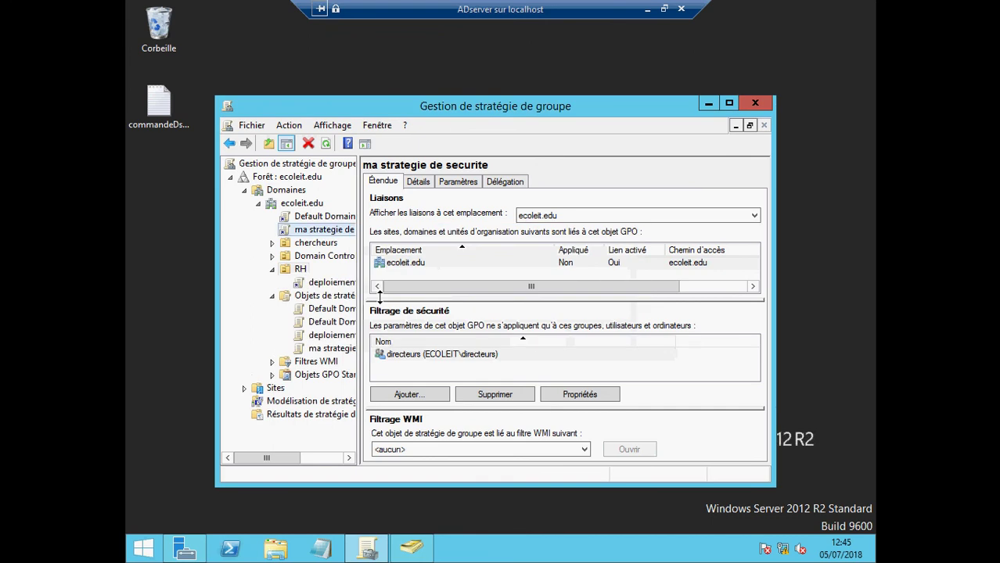
right_click(291, 270)
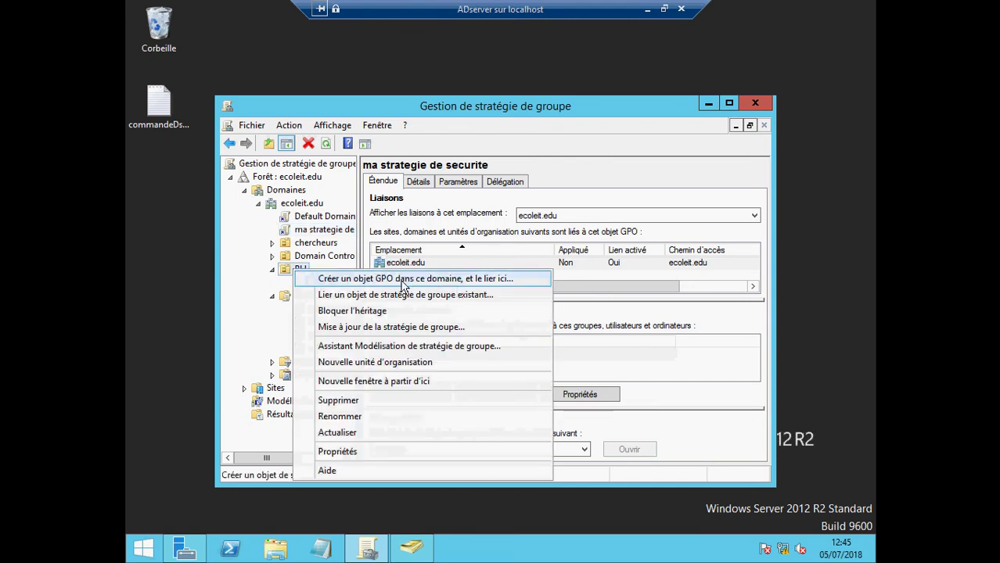
left_click(239, 249)
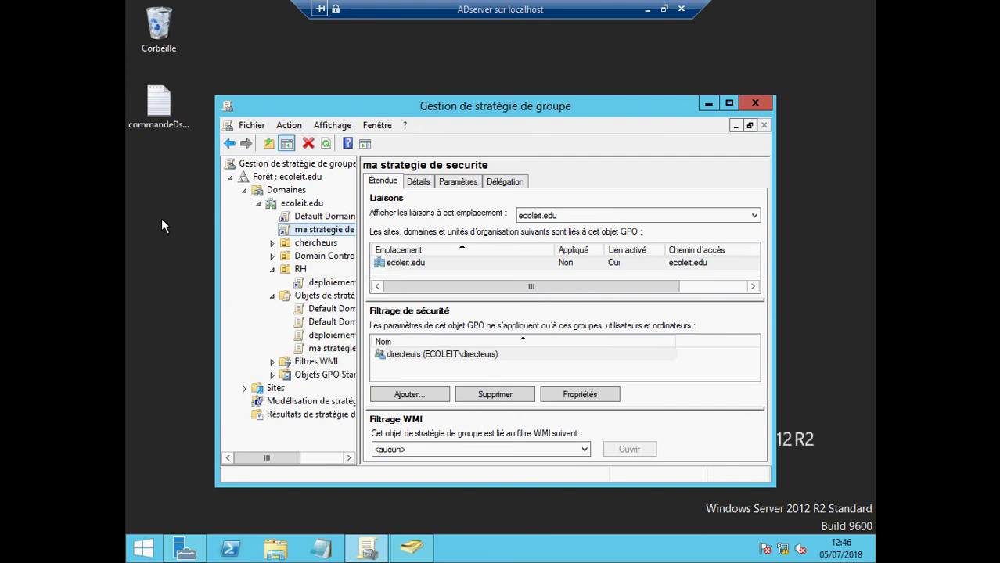
right_click(311, 298)
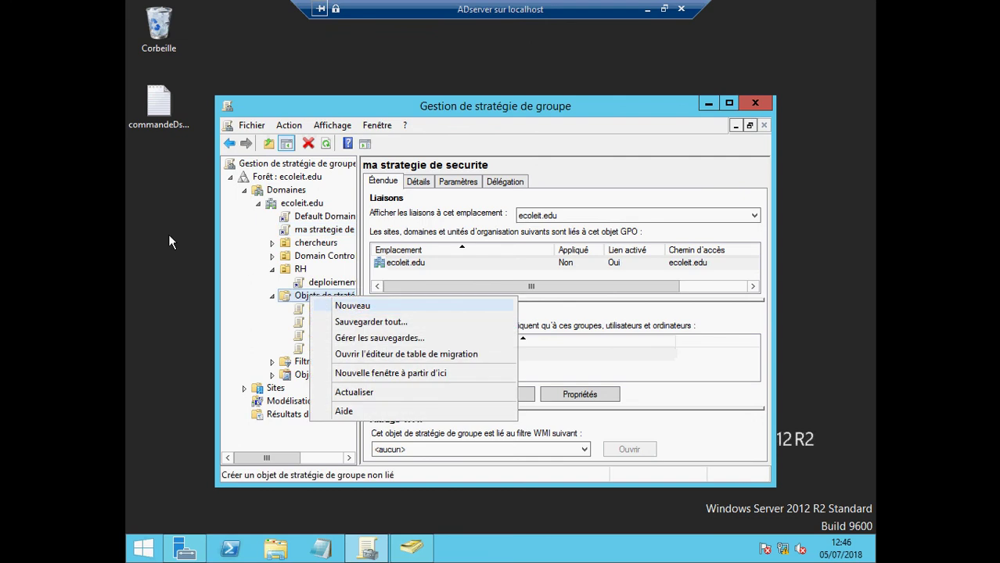
key("Escape")
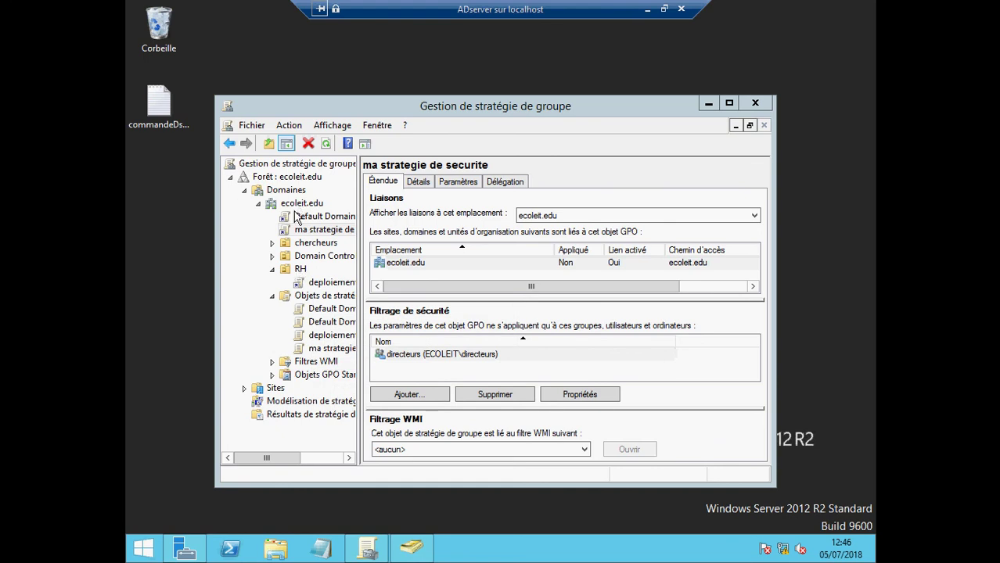
right_click(300, 272)
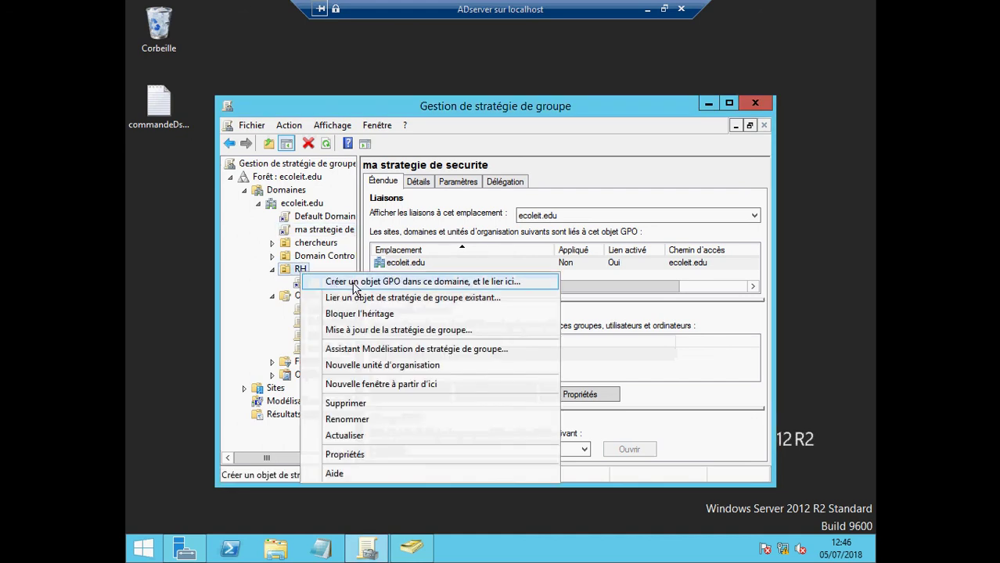
left_click(244, 233)
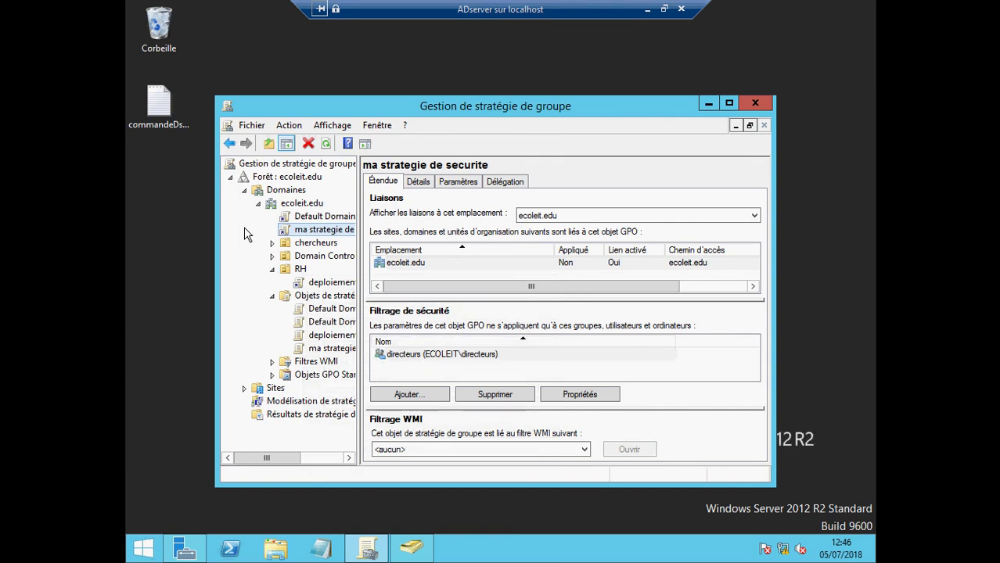
left_click(304, 230)
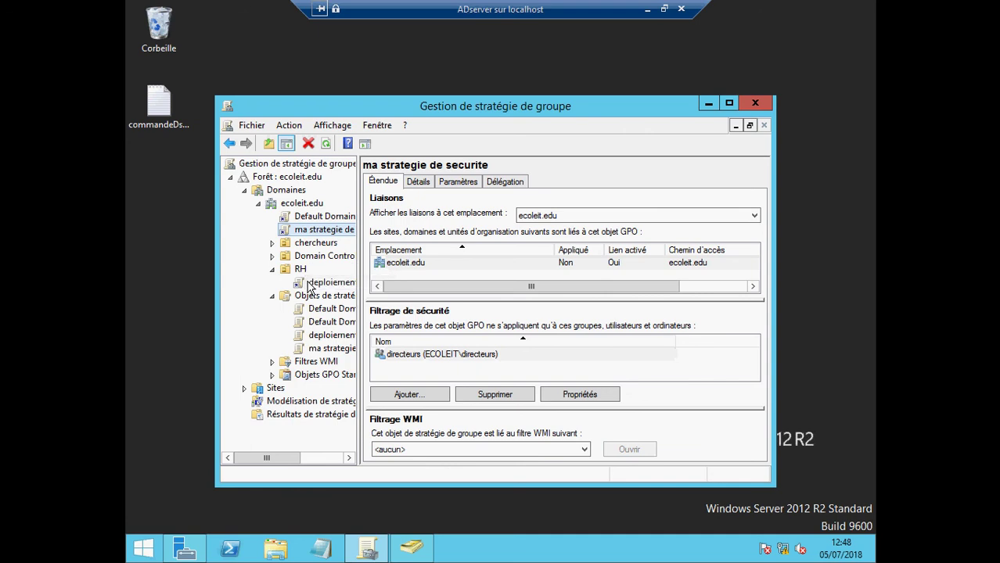
- Open the "deploiement software" GPO in the policy editor to view its computer and user configuration, and close the editor
right_click(309, 288)
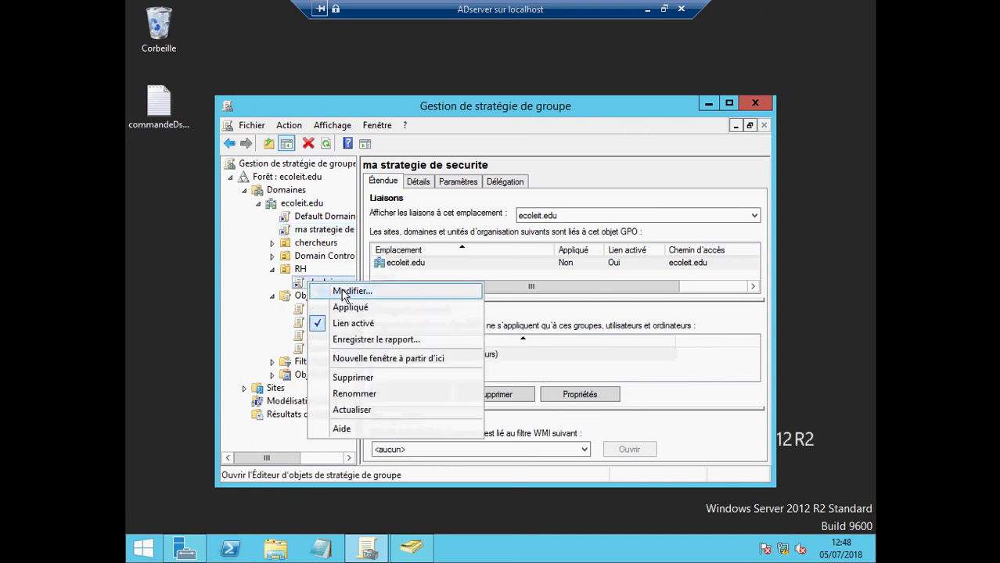
left_click(344, 291)
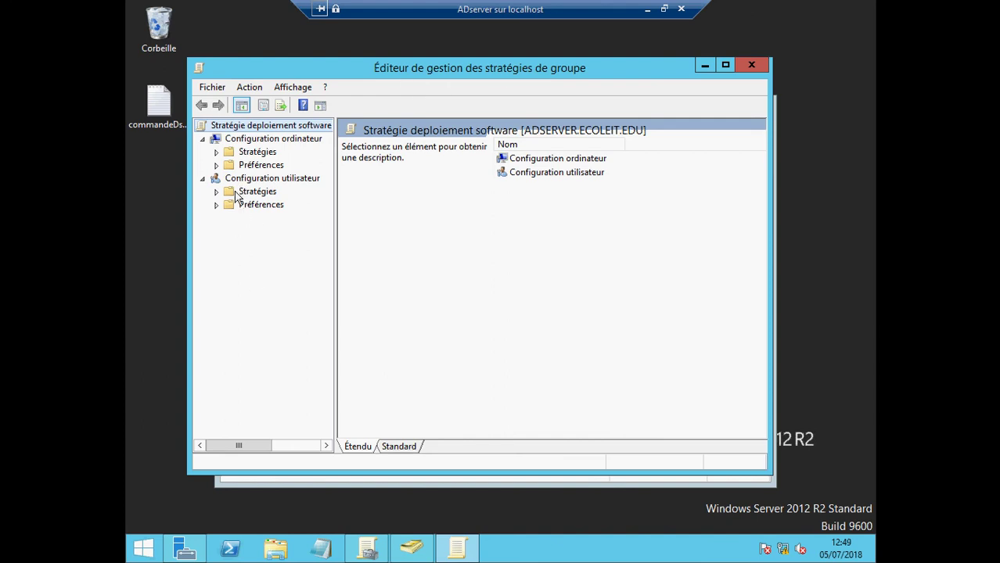
left_click(743, 67)
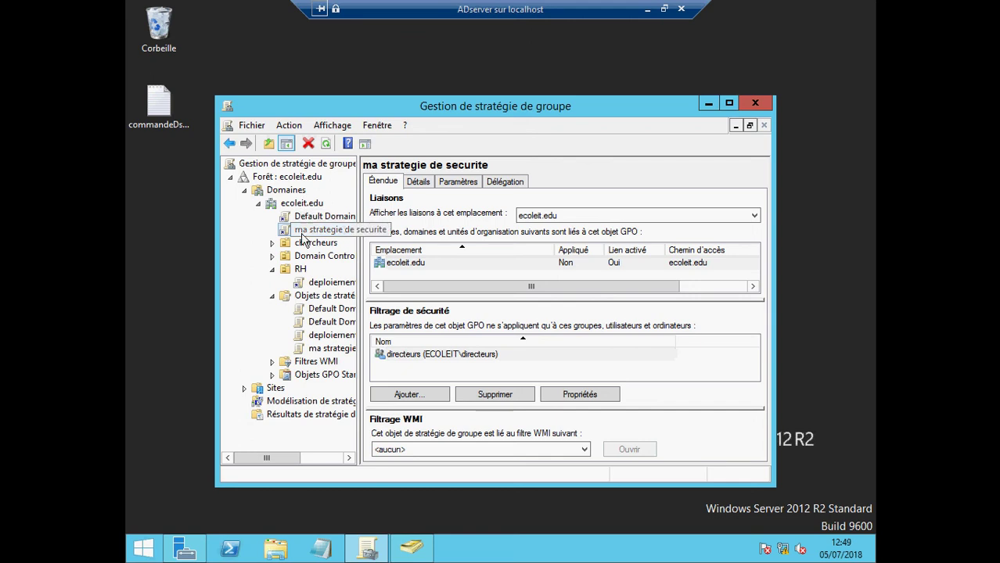
- Open "ma strategie de securite" for editing and view Paramètres du logiciel and Paramètres Windows under the user configuration's Stratégies
right_click(302, 238)
left_click(328, 250)
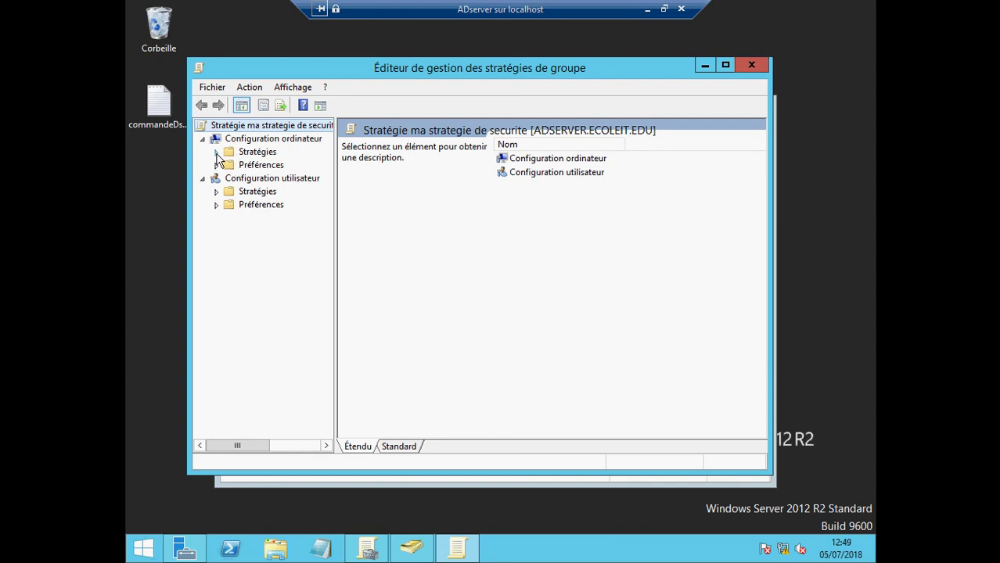
left_click(216, 191)
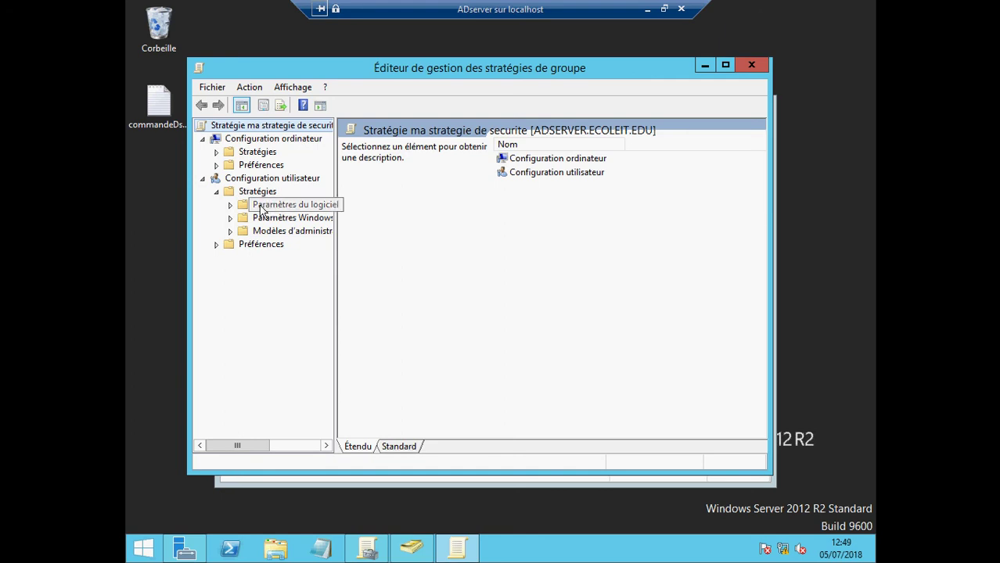
left_click(231, 205)
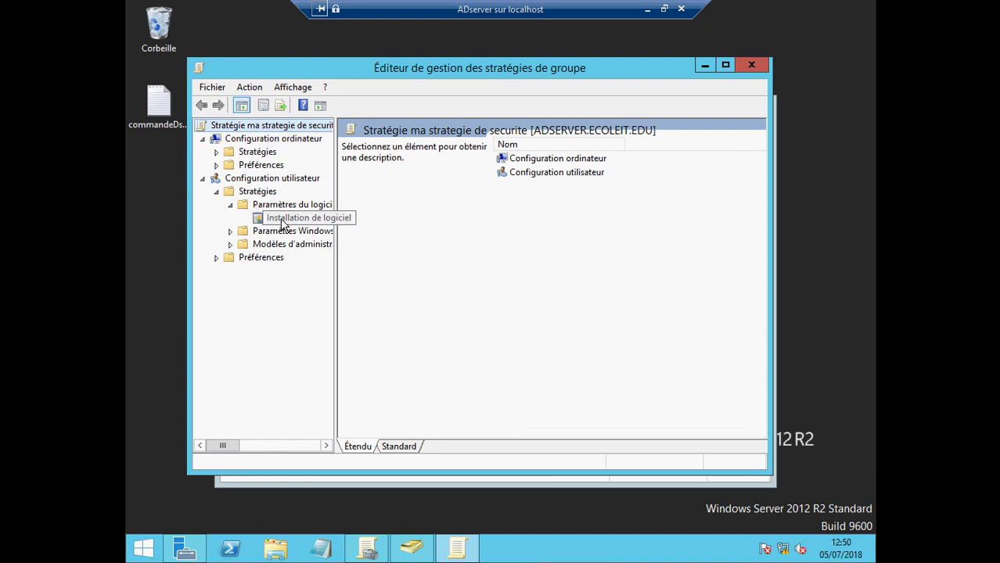
left_click(231, 205)
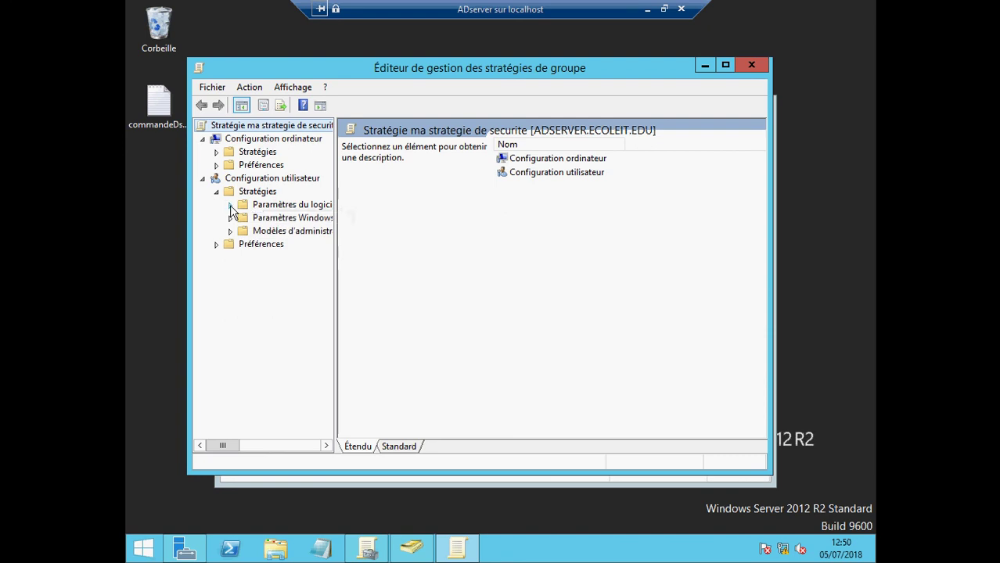
left_click(230, 218)
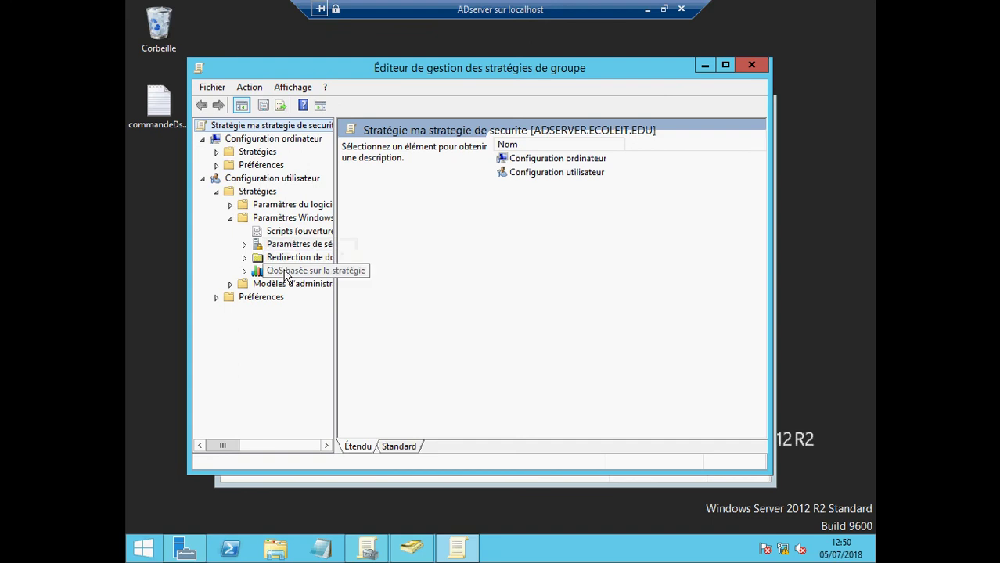
- View the categories under Modèles d'administration and Paramètres Windows in the user configuration's Stratégies
left_click(230, 219)
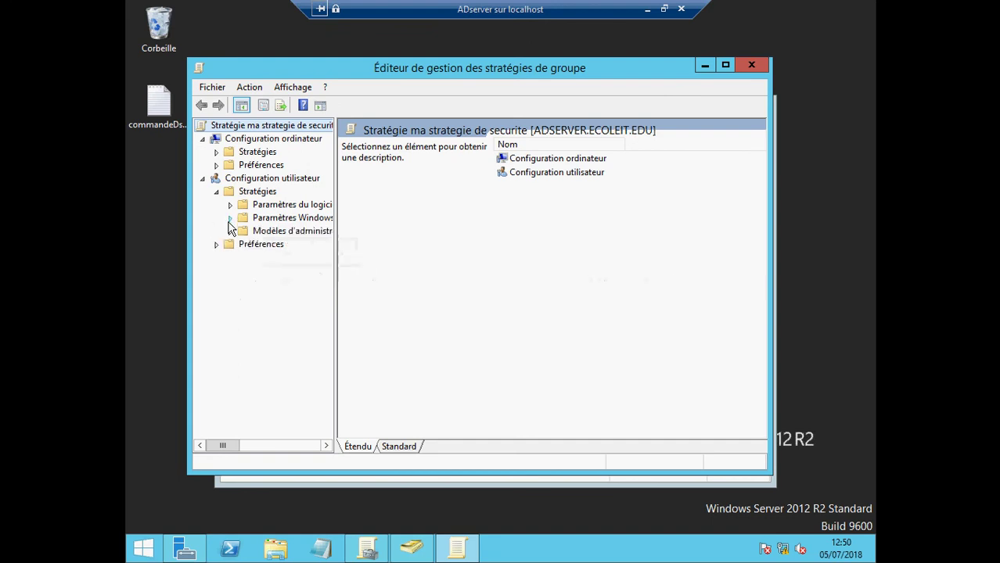
left_click(231, 232)
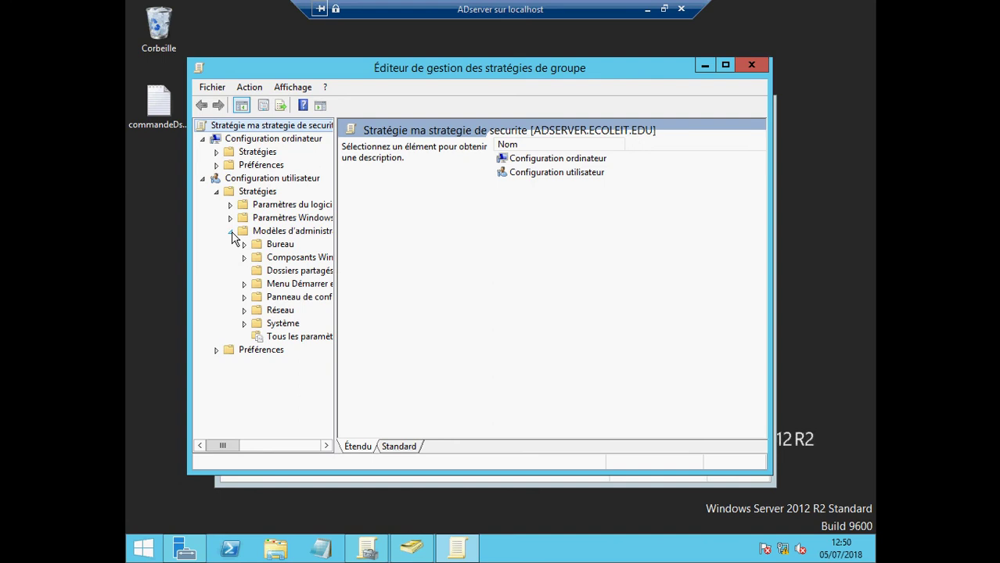
left_click(230, 233)
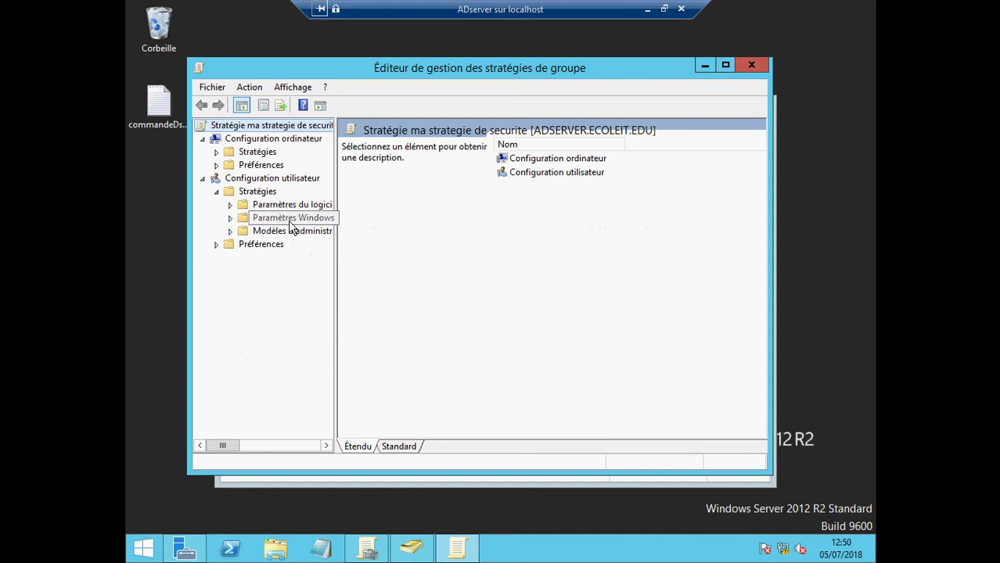
left_click(231, 219)
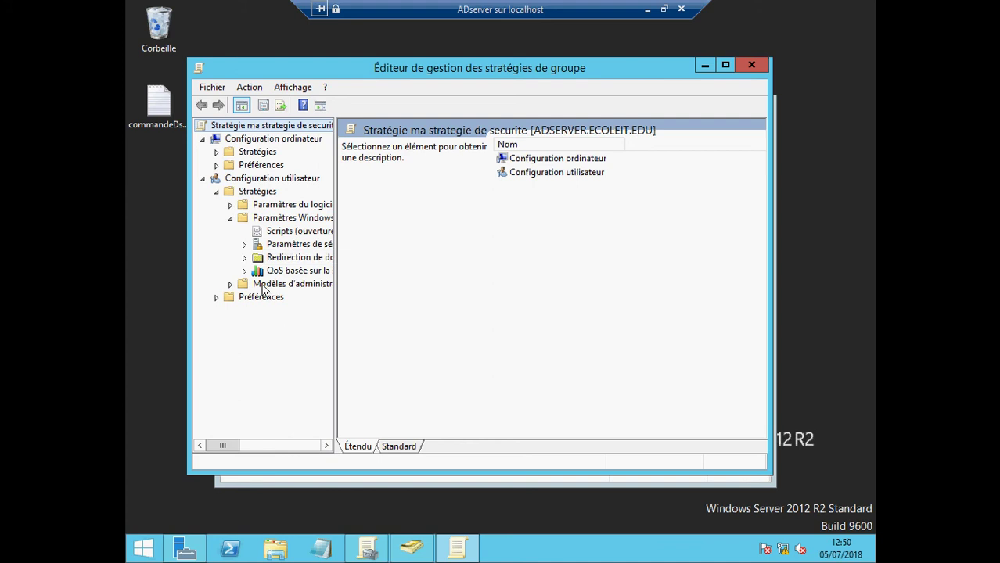
- View Paramètres Windows under the user configuration's Préférences, and close the policy editor
left_click(217, 192)
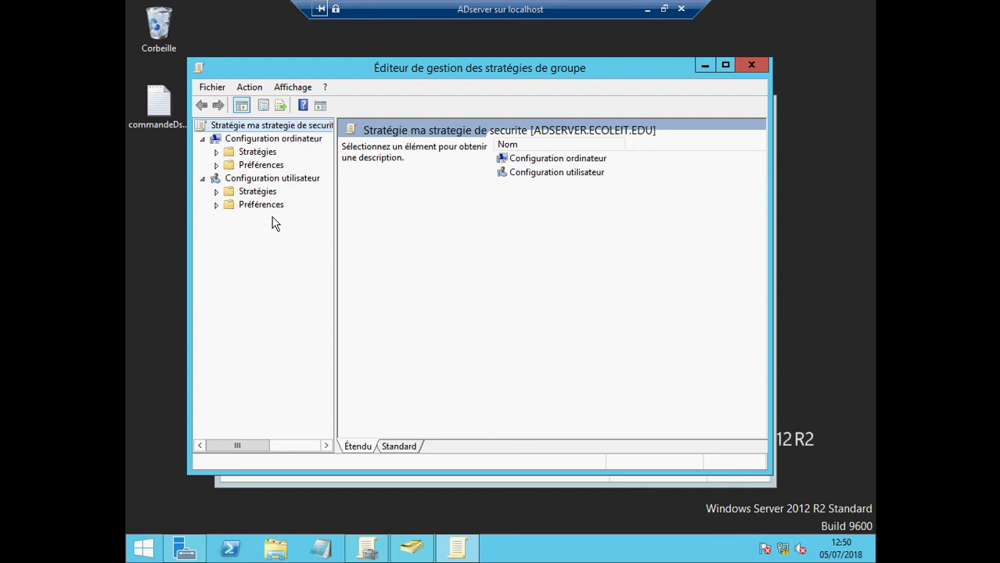
left_click(217, 205)
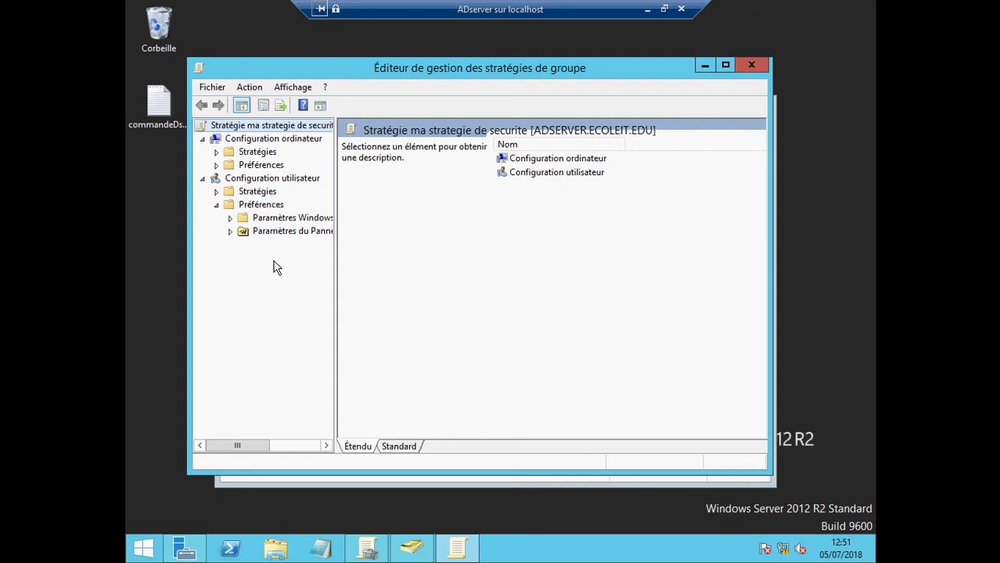
left_click(231, 219)
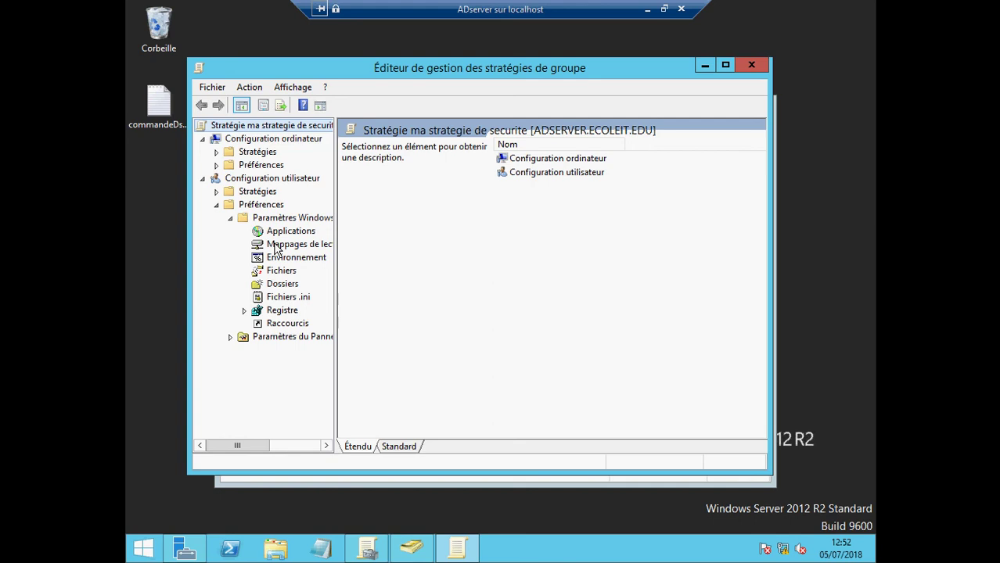
left_click(747, 65)
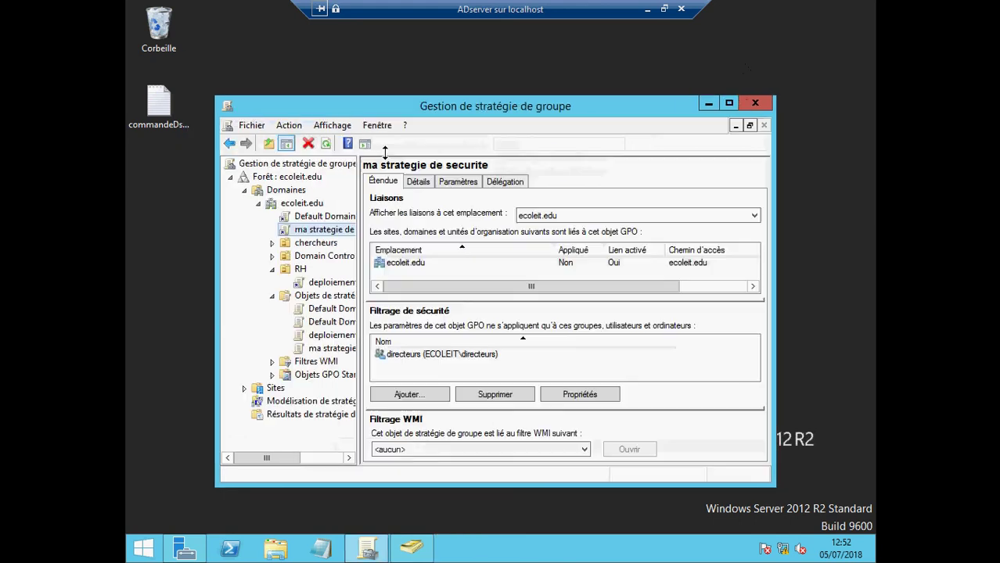
- Reopen "ma strategie de securite" for editing to view its top-level configuration, and close the editor
right_click(320, 233)
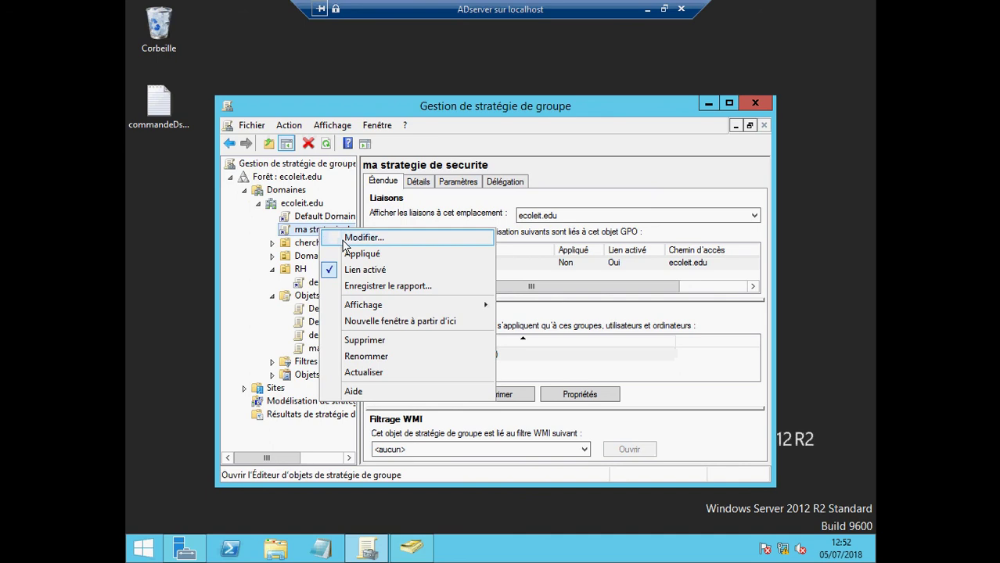
left_click(350, 235)
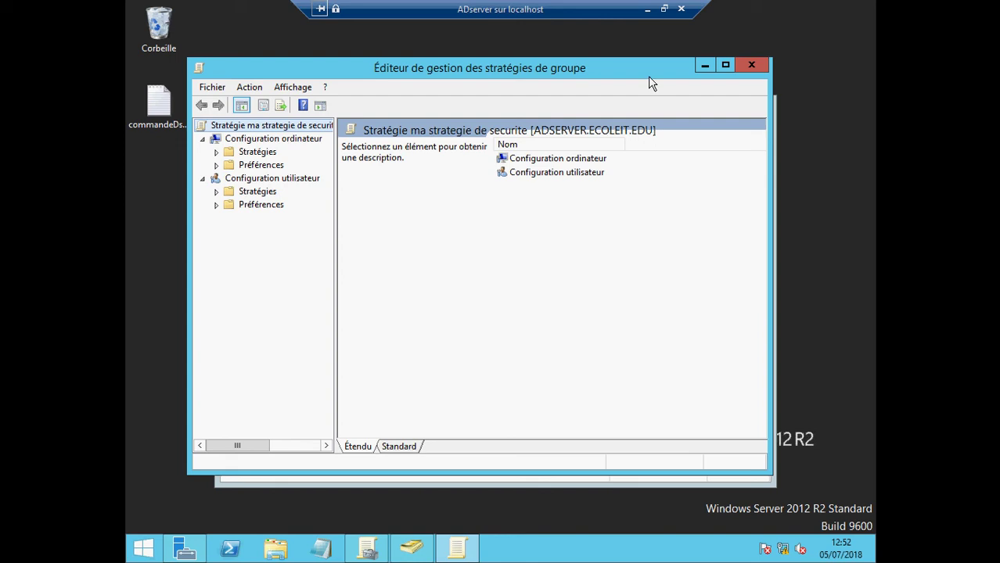
left_click(756, 65)
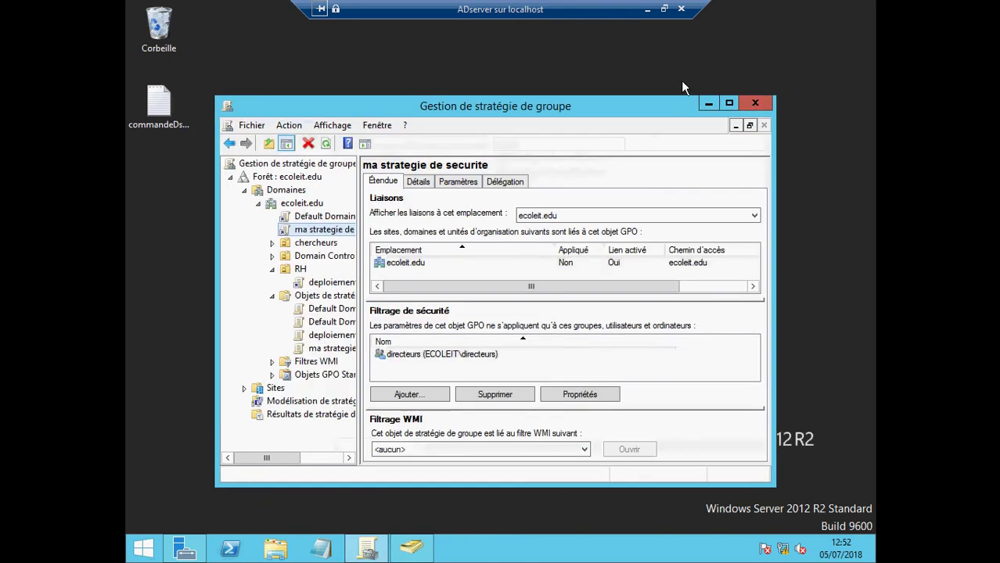
- Minimize the Gestion de stratégie de groupe window and the ADserver remote session, and switch to the "promotion" document in Word
left_click(757, 99)
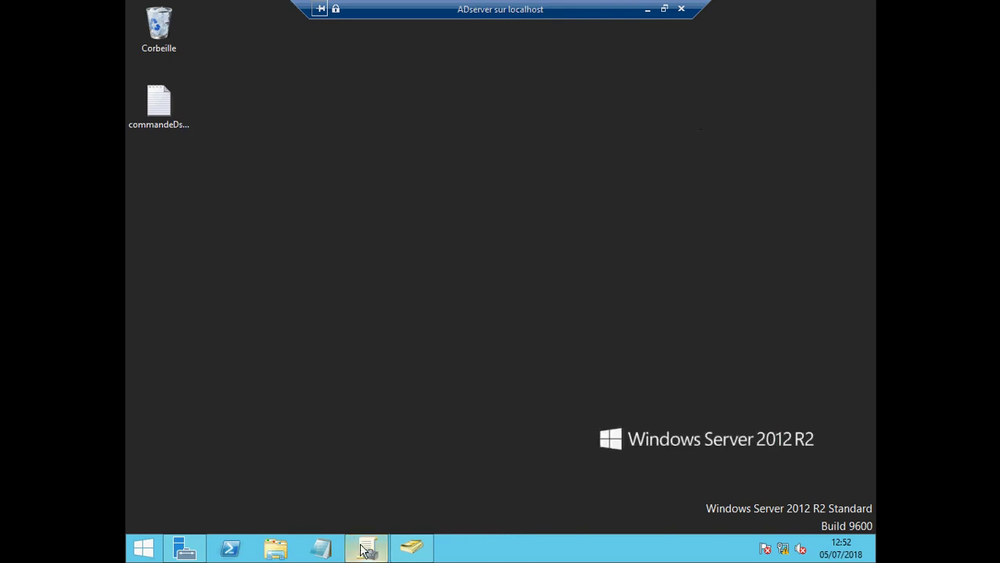
left_click(647, 10)
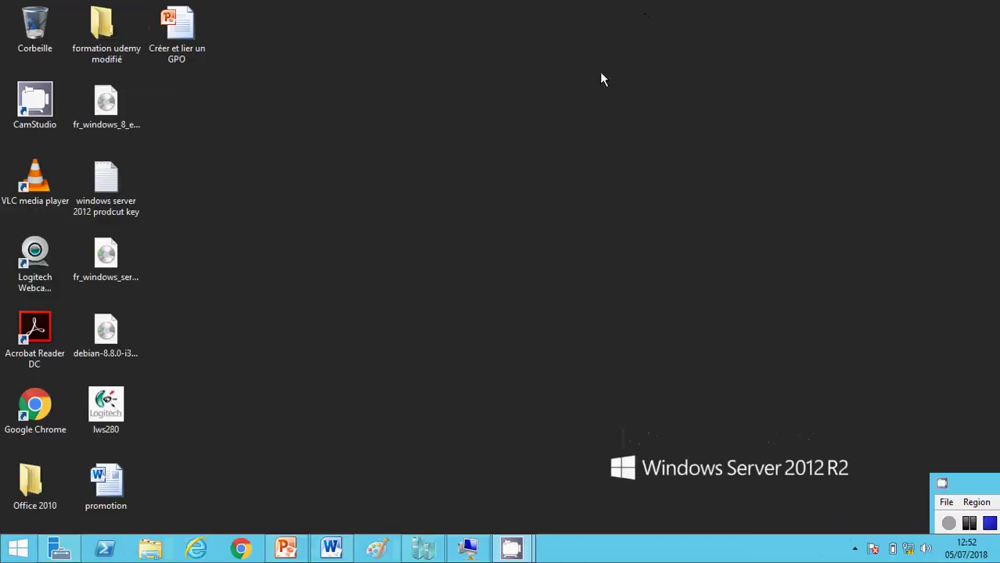
left_click(331, 547)
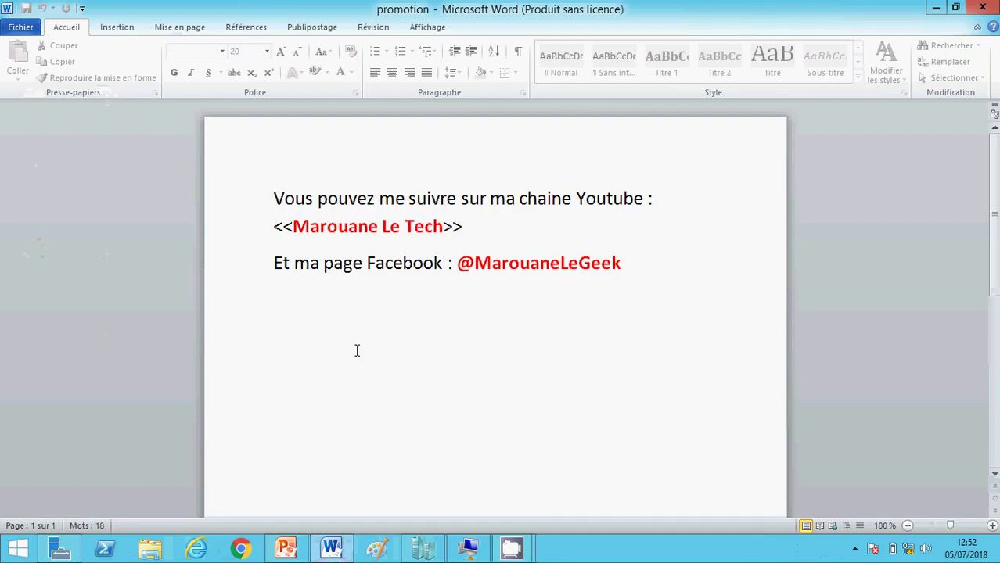